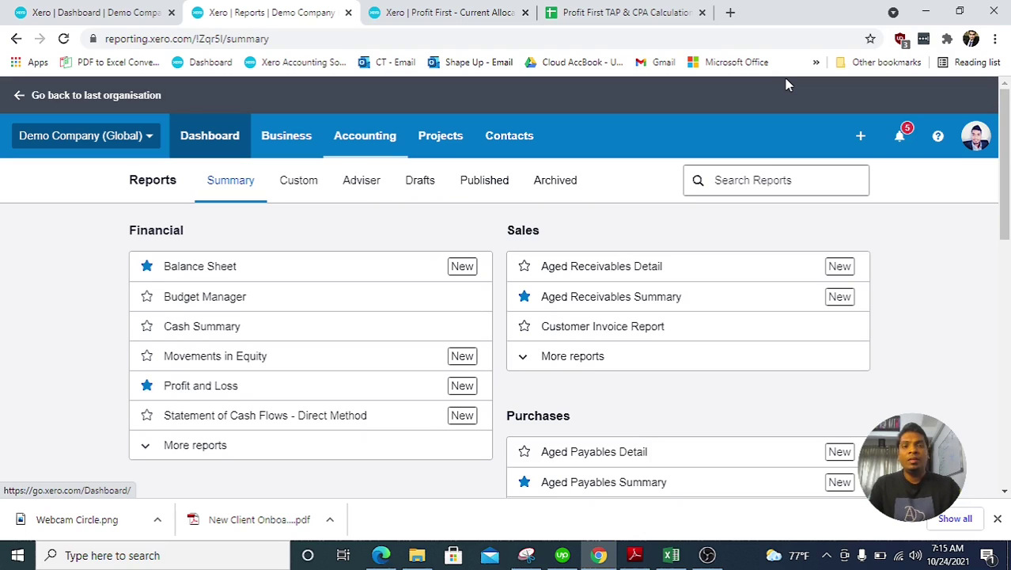
Switch to the Profit First TAP & CPA Calculation Template spreadsheet and examine the Tax row across the revenue ranges.
{"action": "left_click", "coordinate": [574, 11]}
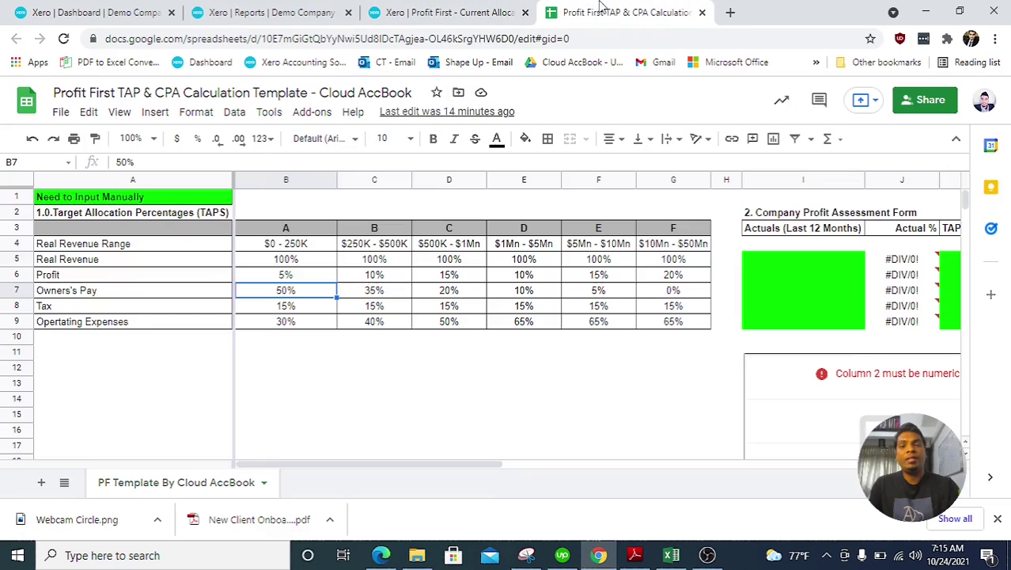
{"action": "left_click", "coordinate": [352, 309]}
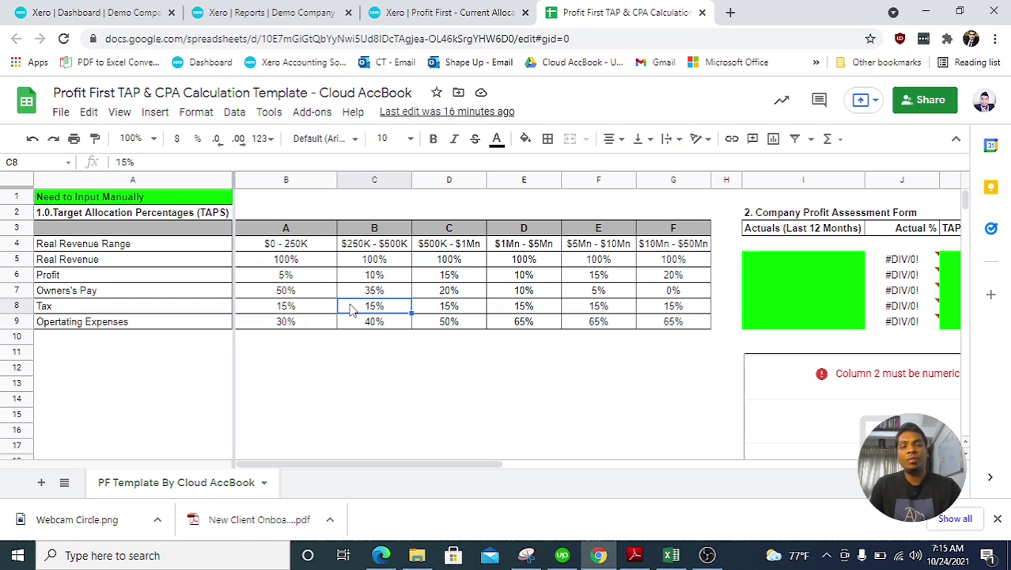
{"action": "key", "text": "Right"}
{"action": "key", "text": "Right"}
{"action": "key", "text": "Right"}
{"action": "key", "text": "Right"}
{"action": "key", "text": "Right"}
{"action": "key", "text": "Right"}
{"action": "key", "text": "Right"}
{"action": "key", "text": "Right"}
{"action": "key", "text": "Right"}
{"action": "key", "text": "Right"}
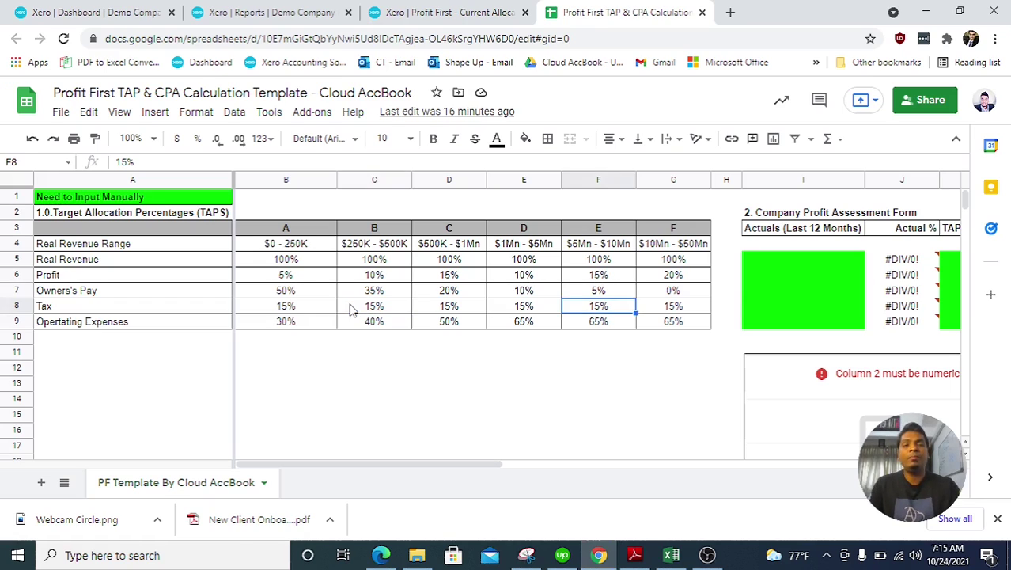
{"action": "key", "text": "Left"}
{"action": "key", "text": "Left"}
{"action": "key", "text": "Left"}
{"action": "key", "text": "Left"}
{"action": "key", "text": "Left"}
{"action": "key", "text": "Left"}
{"action": "key", "text": "Left"}
{"action": "key", "text": "Left"}
{"action": "key", "text": "Left"}
{"action": "key", "text": "Left"}
{"action": "key", "text": "Left"}
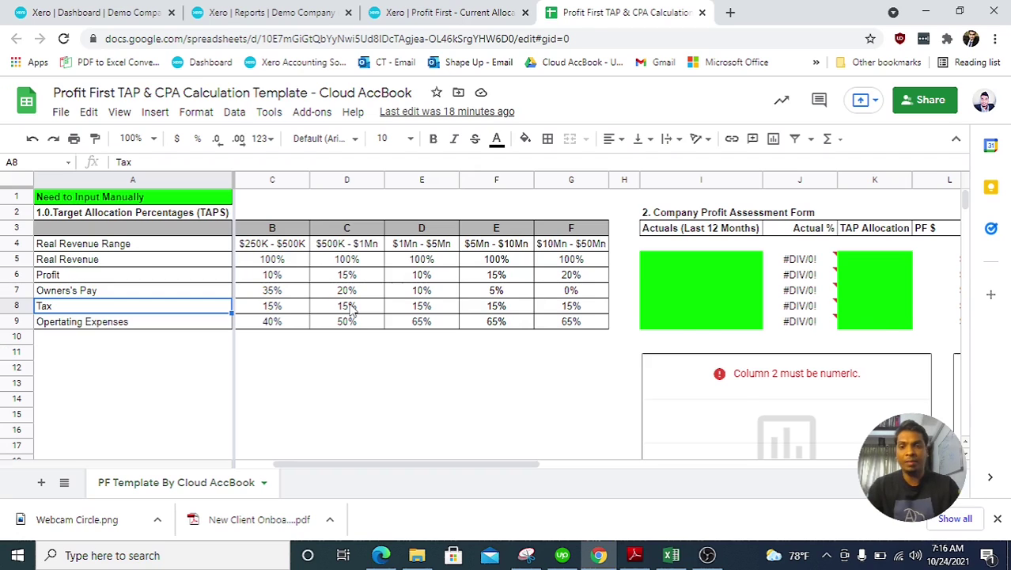
Review the Target Allocation Percentages heading and its row labels from Real Revenue through Operating Expenses.
{"action": "scroll", "coordinate": [354, 311], "scroll_direction": "left", "scroll_amount": 2}
{"action": "key", "text": "Up"}
{"action": "key", "text": "Up"}
{"action": "key", "text": "Up"}
{"action": "key", "text": "Up"}
{"action": "key", "text": "Up"}
{"action": "key", "text": "Up"}
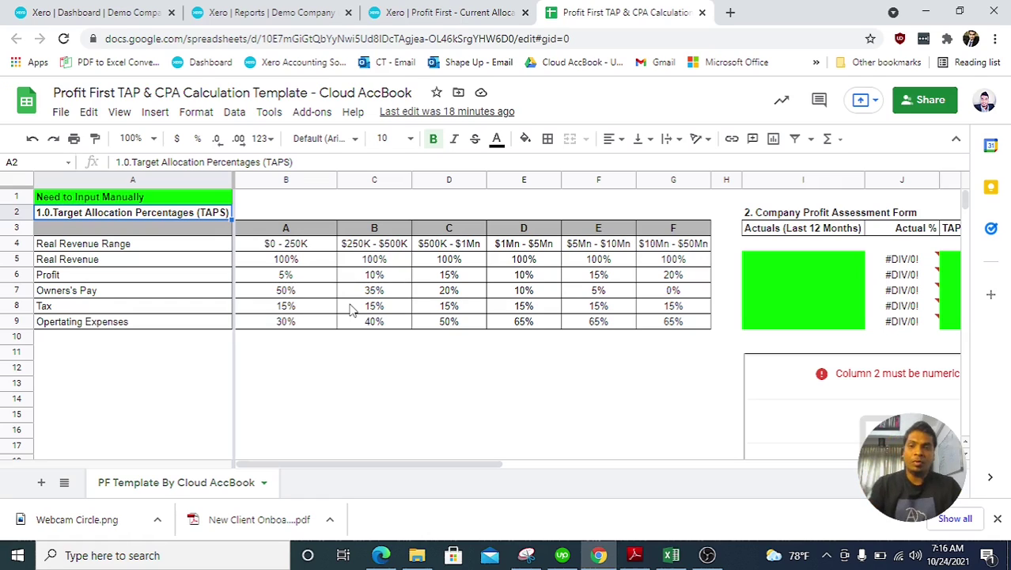
{"action": "key", "text": "Down"}
{"action": "key", "text": "Down"}
{"action": "key", "text": "Down"}
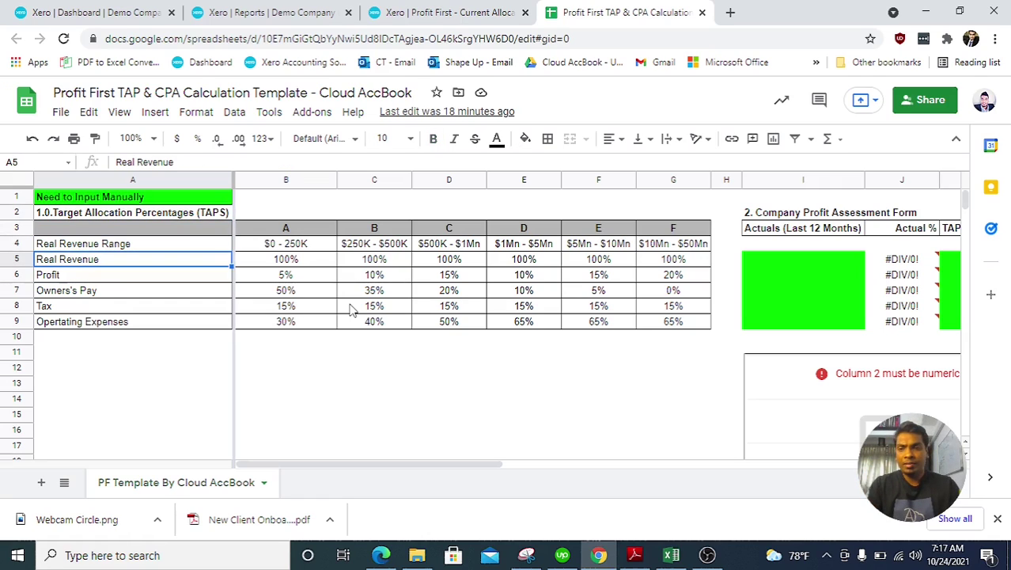
{"action": "key", "text": "Down"}
{"action": "key", "text": "Down"}
{"action": "key", "text": "Down"}
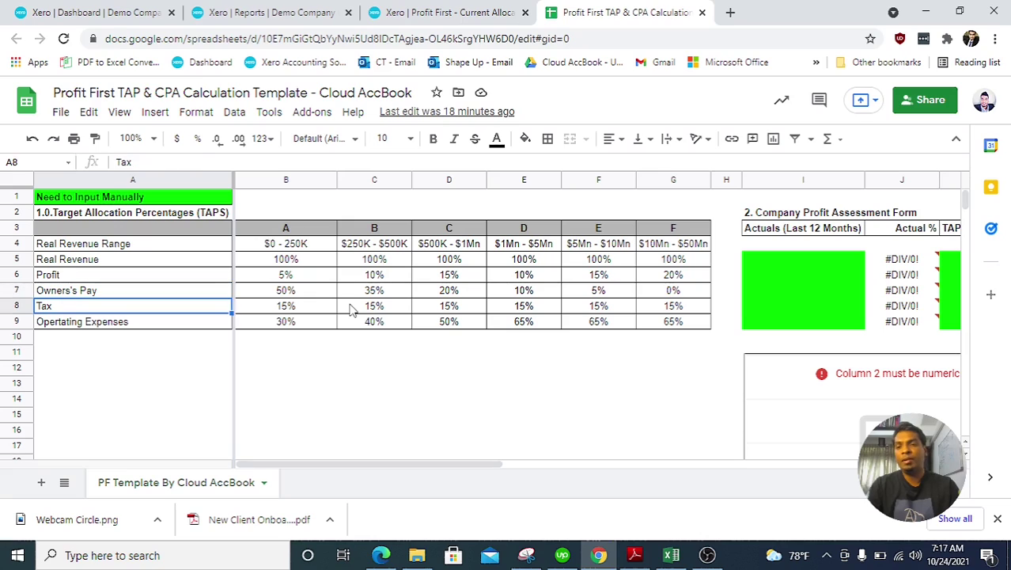
{"action": "key", "text": "Down"}
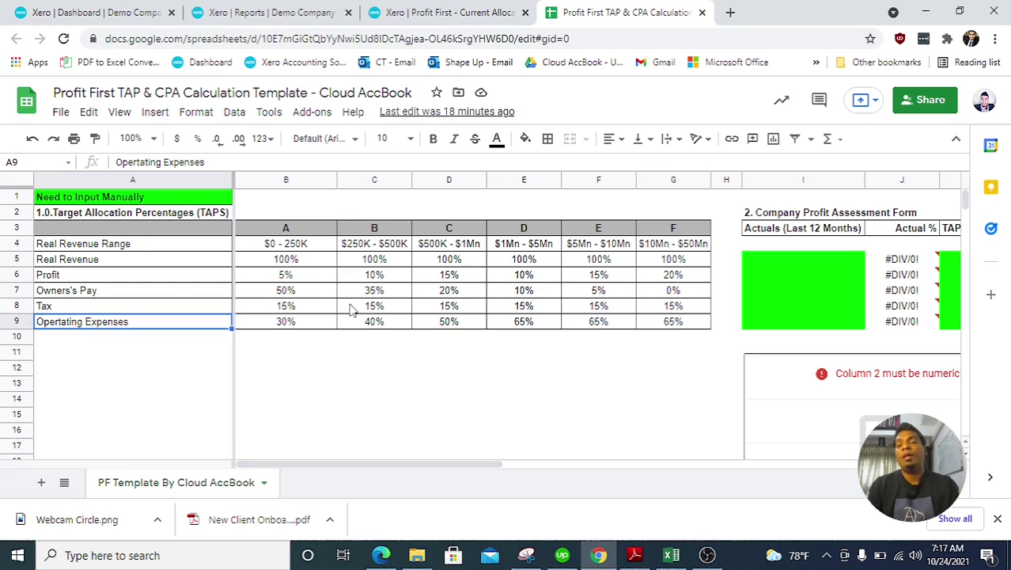
{"action": "key", "text": "Up"}
{"action": "key", "text": "Up"}
{"action": "key", "text": "Up"}
{"action": "key", "text": "Up"}
{"action": "key", "text": "Down"}
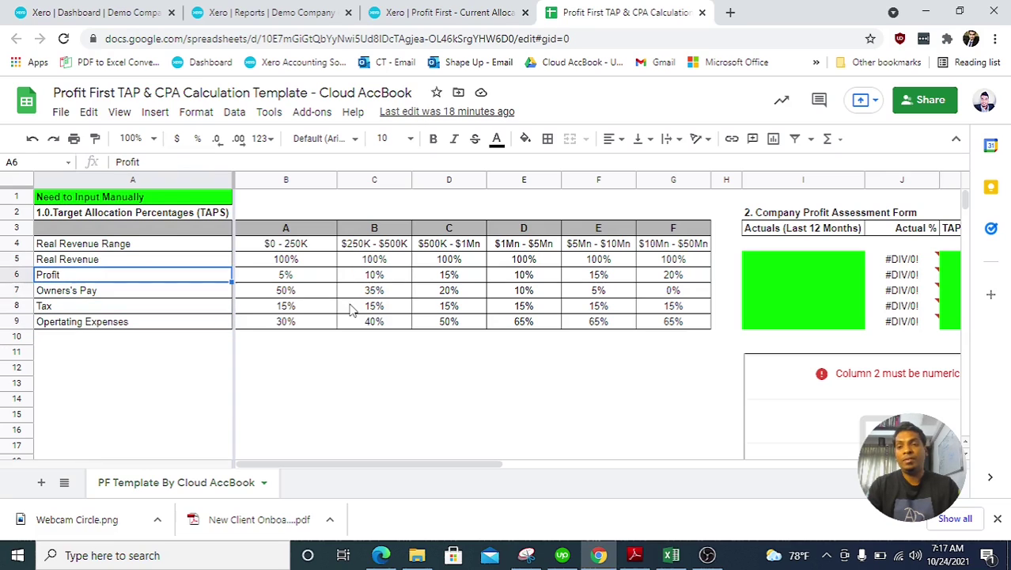
{"action": "key", "text": "Up"}
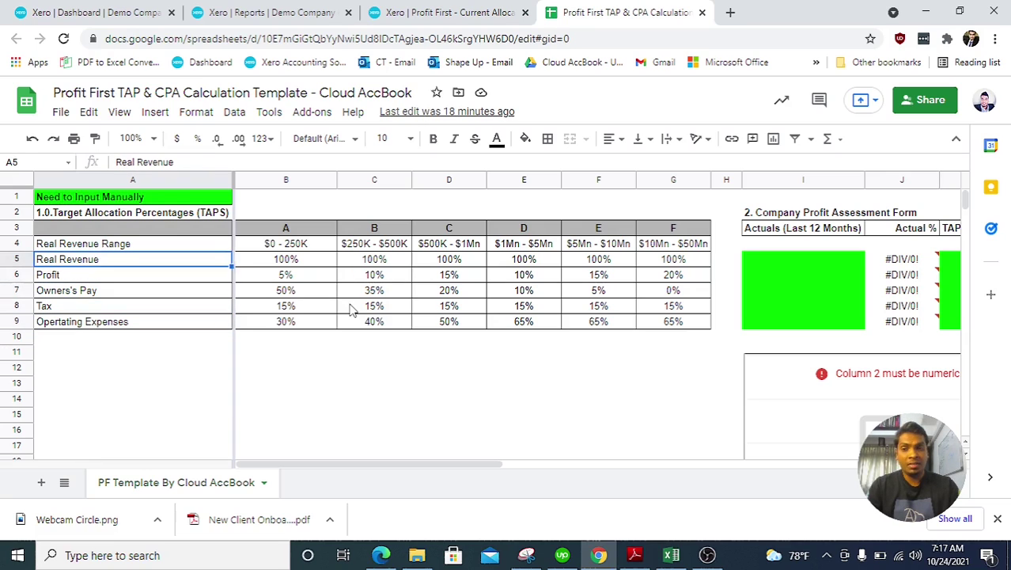
Examine the Real Revenue Range row, starting from the $0 - 250K bracket.
{"action": "key", "text": "Up"}
{"action": "key", "text": "Right"}
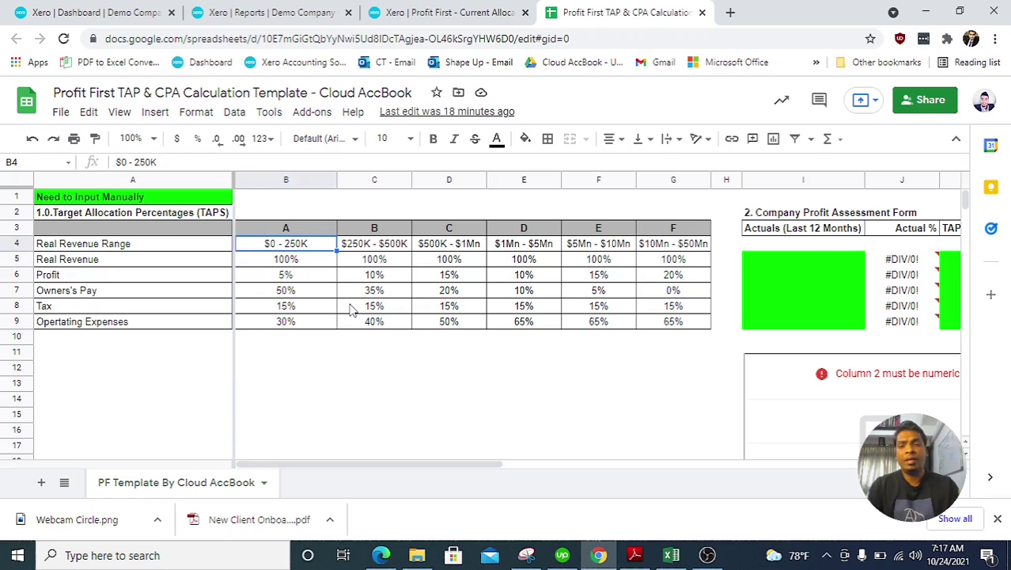
{"action": "key", "text": "Right"}
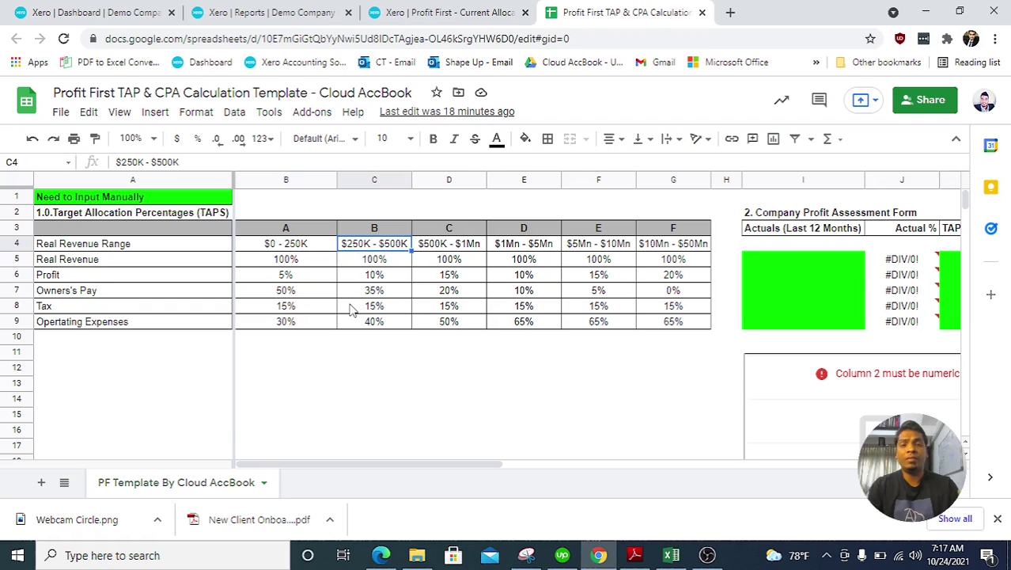
{"action": "key", "text": "Right"}
{"action": "key", "text": "Right"}
{"action": "key", "text": "Left"}
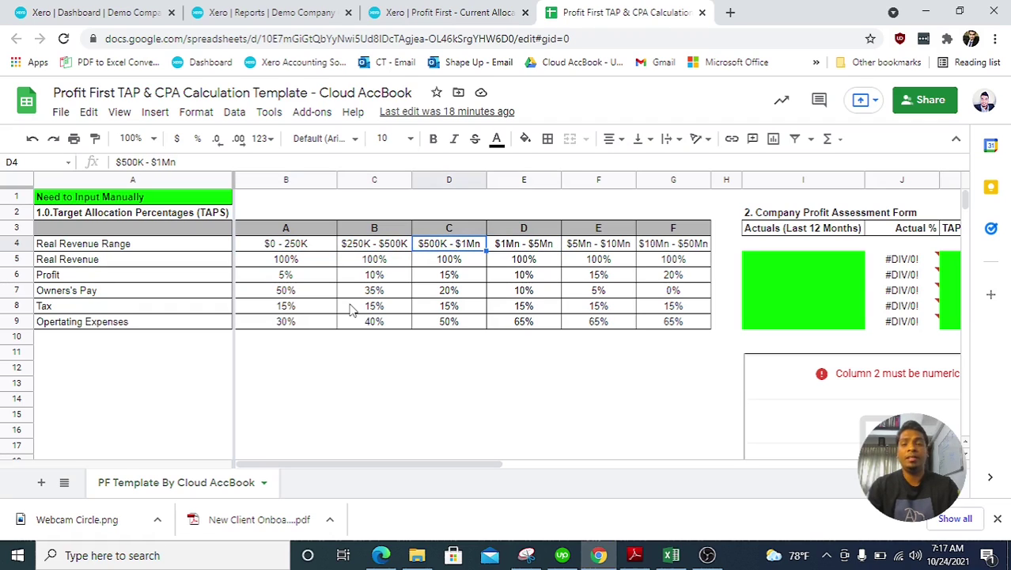
Examine the allocation percentages of the $0 - 250K bracket by selecting B5:B9, then reduce the selection to B5.
{"action": "key", "text": "Home"}
{"action": "key", "text": "Right"}
{"action": "key", "text": "Down"}
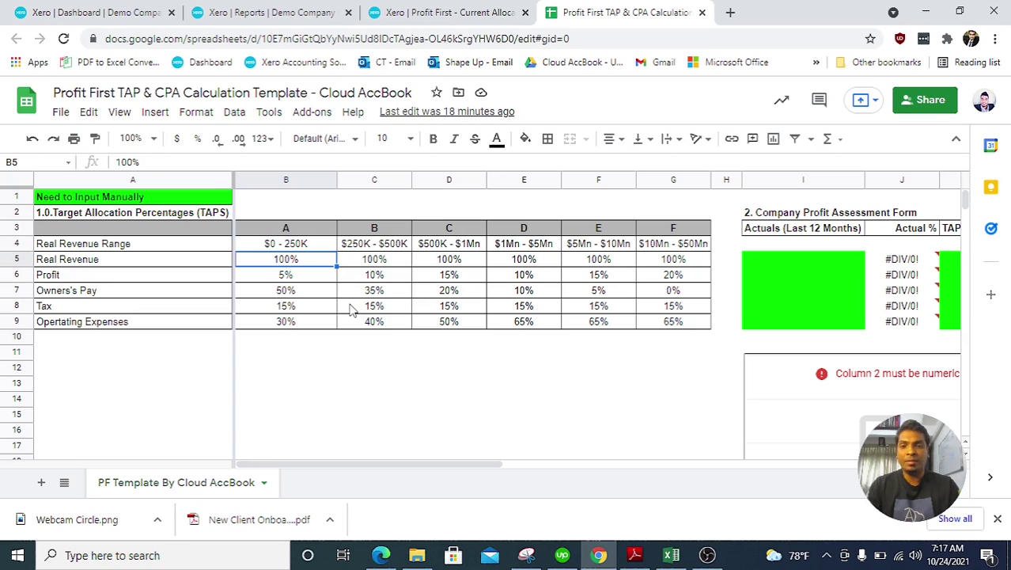
{"action": "key", "text": "ctrl+shift+Down"}
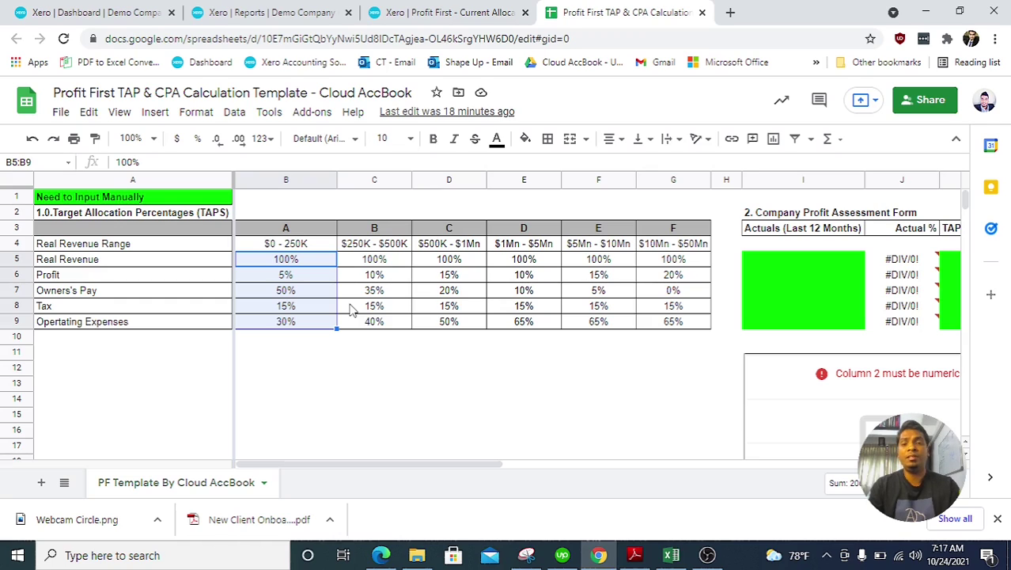
{"action": "key", "text": "shift+Up"}
{"action": "key", "text": "shift+Up"}
{"action": "key", "text": "shift+Up"}
{"action": "key", "text": "shift+Up"}
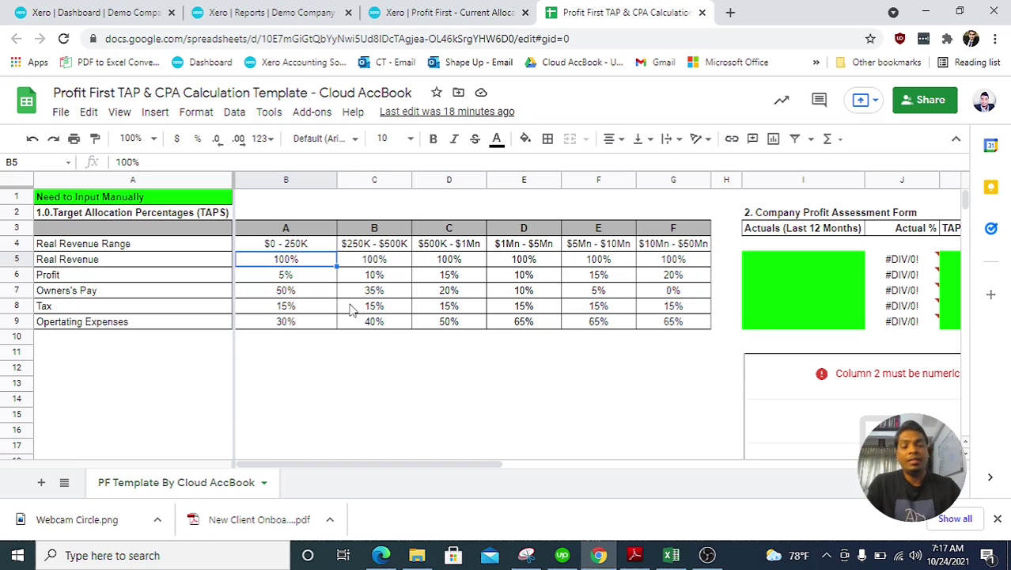
Look along row 5 through the revenue brackets into the Company Profit Assessment Form and return to the Real Revenue label.
{"action": "key", "text": "Right"}
{"action": "key", "text": "Right"}
{"action": "key", "text": "Right"}
{"action": "key", "text": "Right"}
{"action": "key", "text": "Right"}
{"action": "key", "text": "Right"}
{"action": "key", "text": "Right"}
{"action": "key", "text": "Right"}
{"action": "key", "text": "Right"}
{"action": "key", "text": "Right"}
{"action": "key", "text": "Right"}
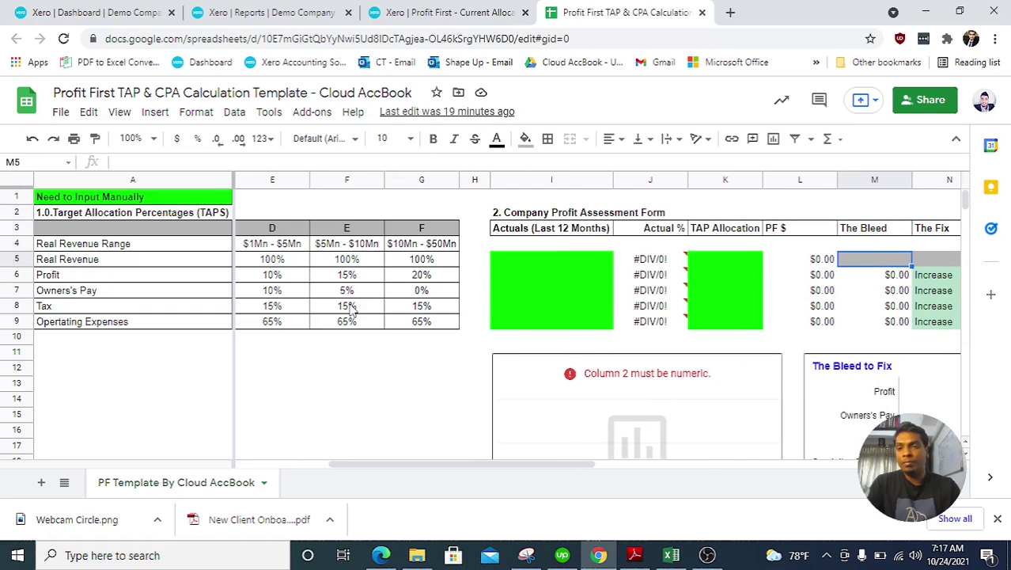
{"action": "key", "text": "Left"}
{"action": "key", "text": "Left"}
{"action": "key", "text": "Left"}
{"action": "key", "text": "Left"}
{"action": "key", "text": "Left"}
{"action": "key", "text": "Left"}
{"action": "key", "text": "Left"}
{"action": "key", "text": "Left"}
{"action": "key", "text": "Left"}
{"action": "key", "text": "Left"}
{"action": "key", "text": "Left"}
{"action": "key", "text": "Left"}
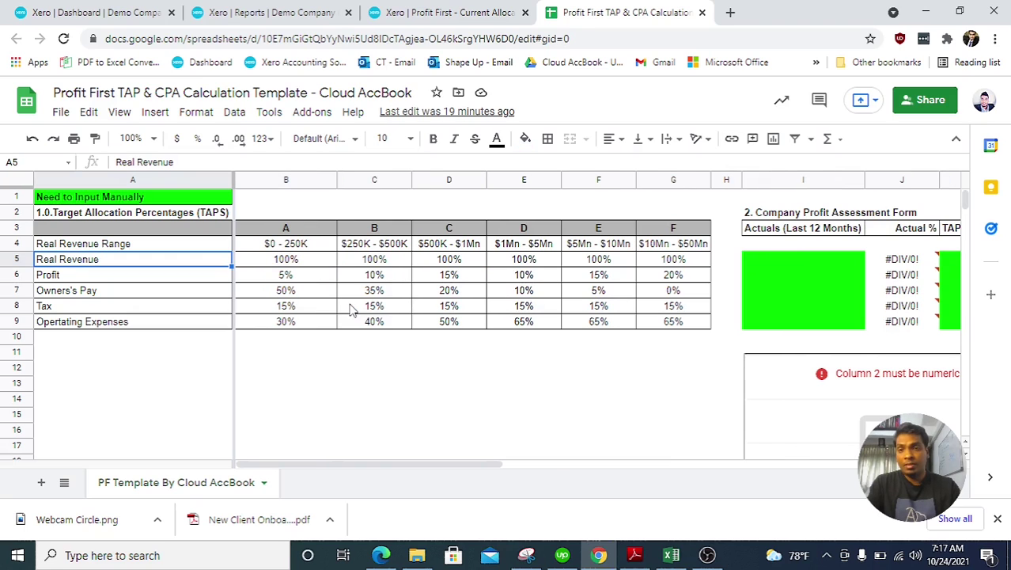
Examine the Company Profit Assessment Form columns from Actuals through TAP Allocation, PF $, The Bleed and The Fix.
{"action": "key", "text": "Right"}
{"action": "key", "text": "Right"}
{"action": "key", "text": "Right"}
{"action": "key", "text": "Right"}
{"action": "key", "text": "Right"}
{"action": "key", "text": "Right"}
{"action": "key", "text": "Right"}
{"action": "key", "text": "Right"}
{"action": "key", "text": "Right"}
{"action": "key", "text": "Right"}
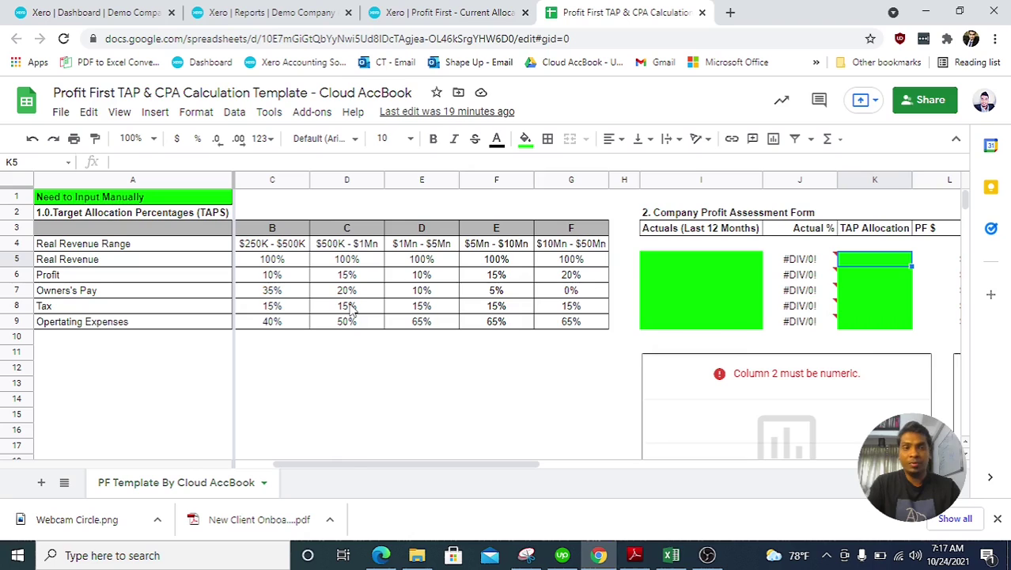
{"action": "key", "text": "Right"}
{"action": "key", "text": "Right"}
{"action": "key", "text": "Right"}
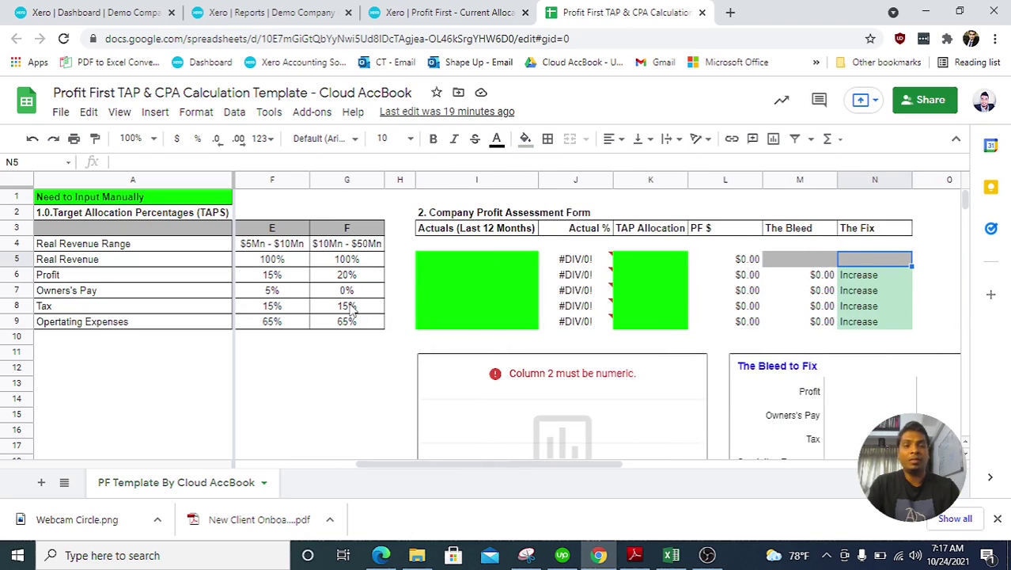
Switch to the Xero dashboard of Demo Company (Global) and view its bank account and account watchlist.
{"action": "left_click", "coordinate": [91, 12]}
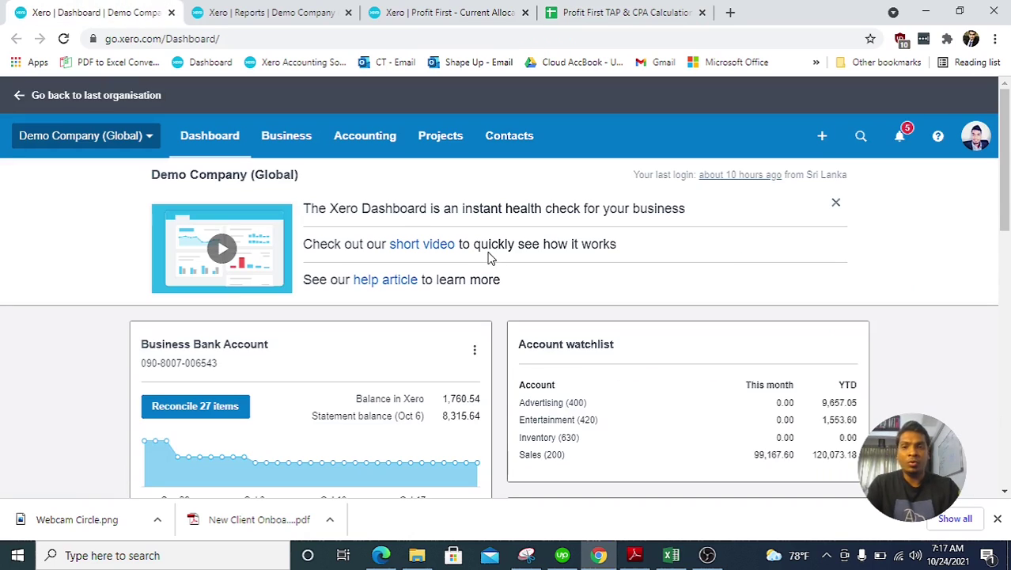
{"action": "scroll", "coordinate": [222, 133], "scroll_direction": "down", "scroll_amount": 3}
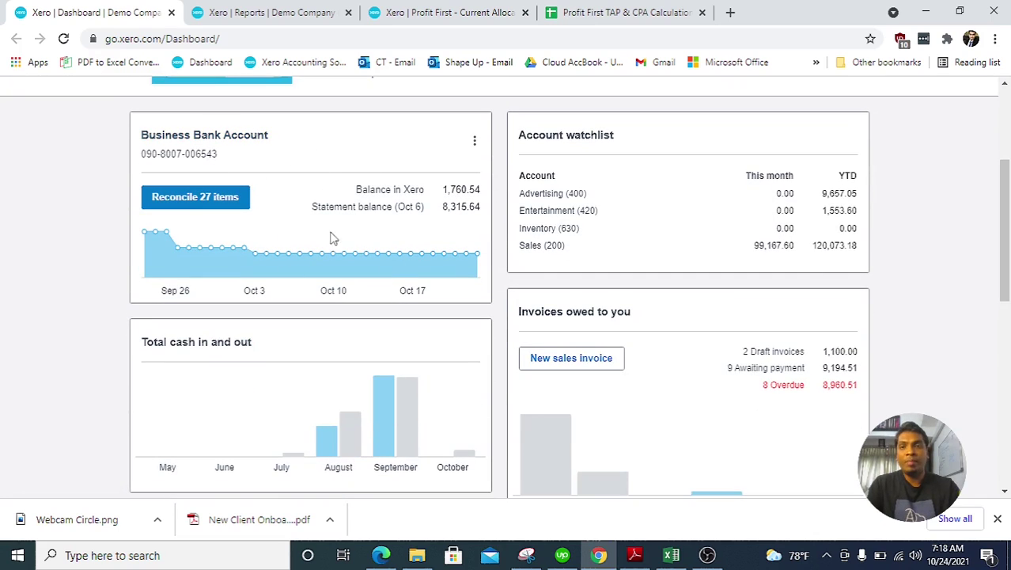
Return to the spreadsheet and review which figures are needed, from Real Revenue down to Operating Expenses.
{"action": "left_click", "coordinate": [620, 9]}
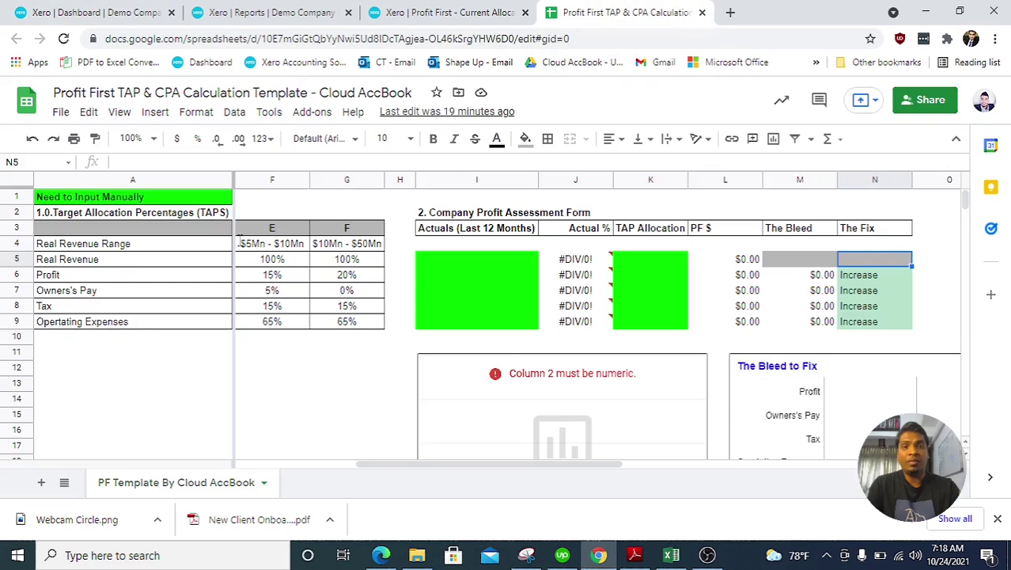
{"action": "left_click", "coordinate": [70, 261]}
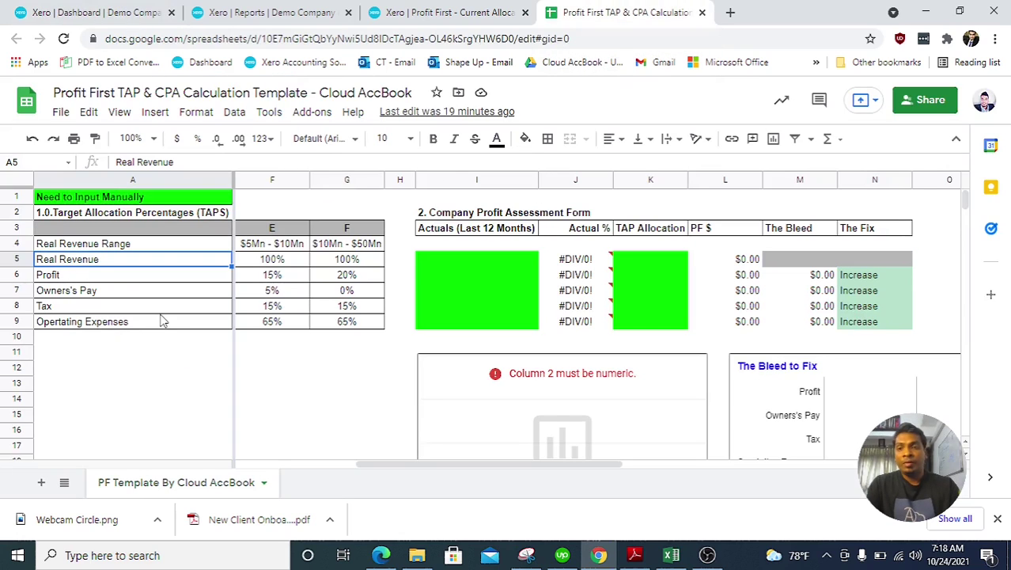
{"action": "key", "text": "Down"}
{"action": "key", "text": "Up"}
{"action": "key", "text": "Down"}
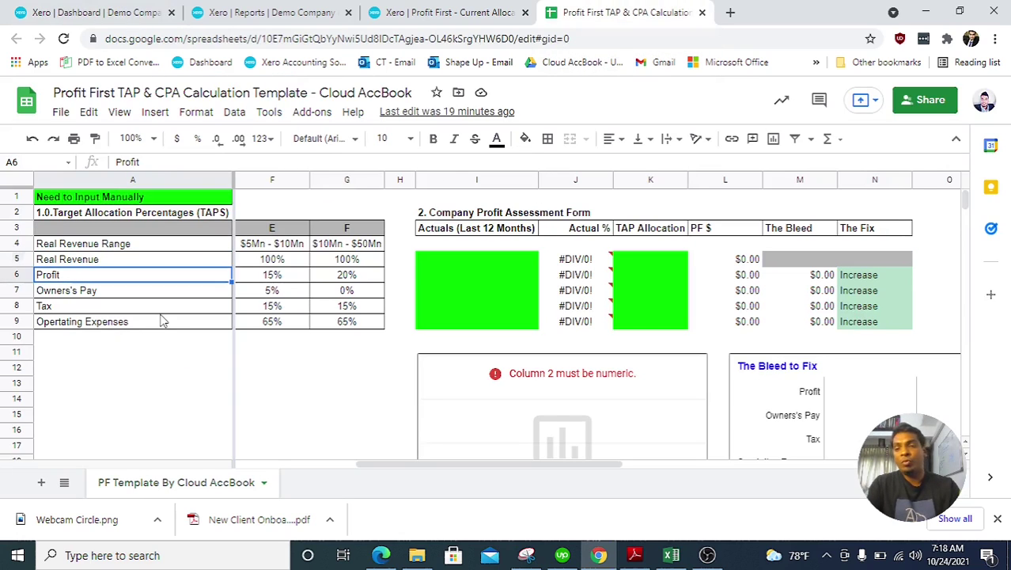
{"action": "key", "text": "Down"}
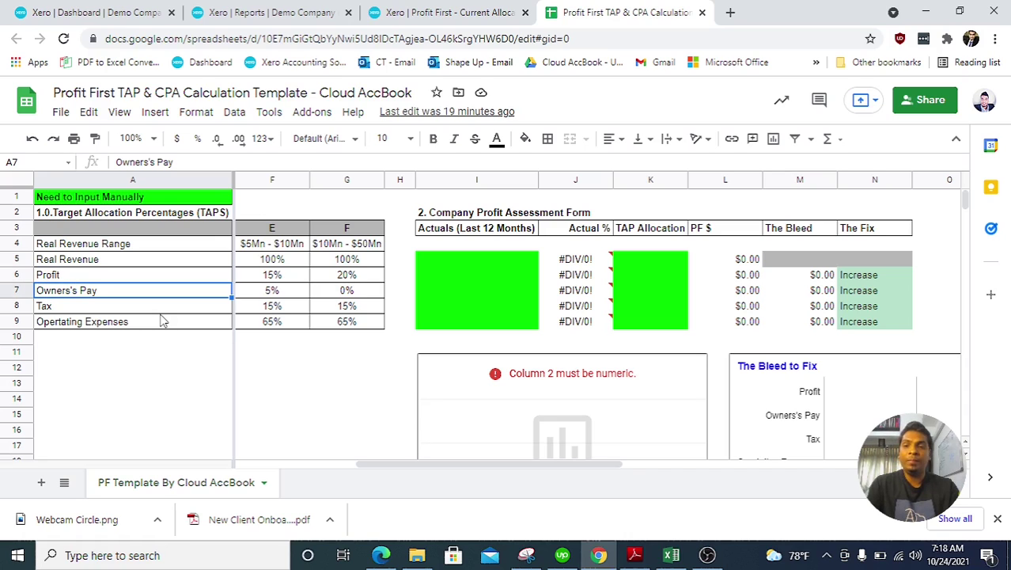
{"action": "key", "text": "Down"}
{"action": "key", "text": "Down"}
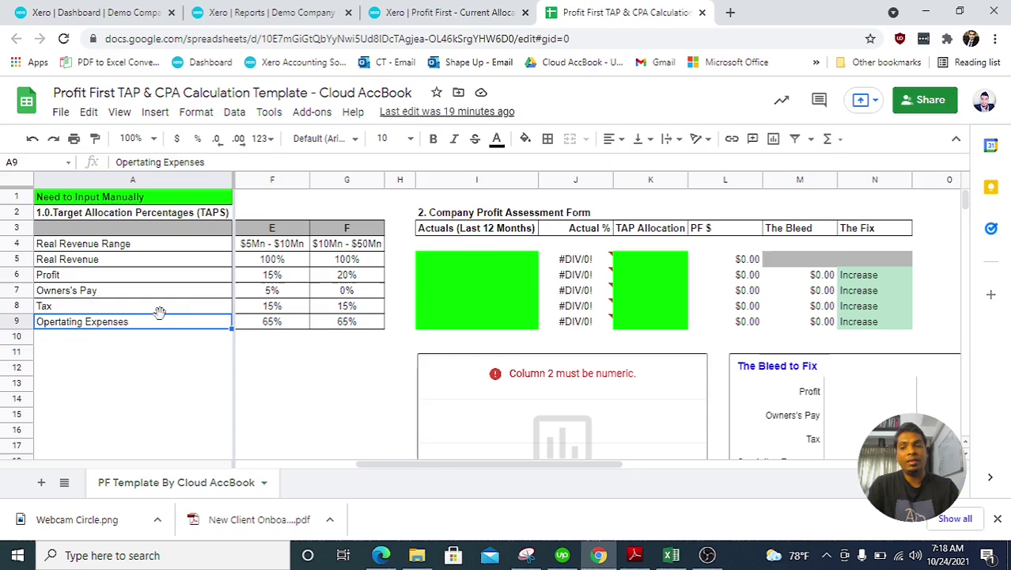
View the Xero dashboard again, then open the Profit First - Current Allocation % report.
{"action": "left_click", "coordinate": [111, 12]}
{"action": "left_click_drag", "start_coordinate": [1007, 293], "coordinate": [1008, 162]}
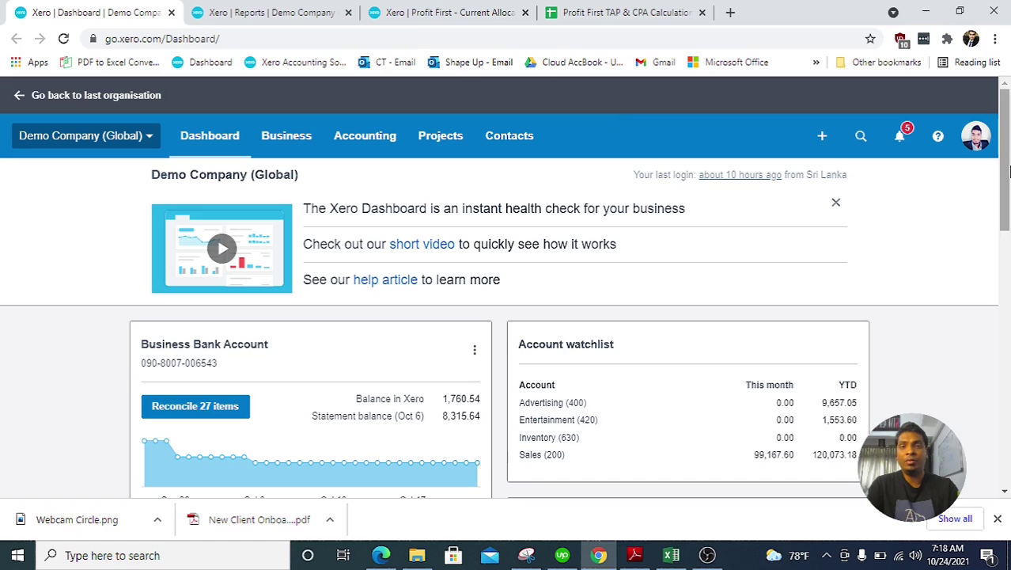
{"action": "left_click", "coordinate": [419, 12]}
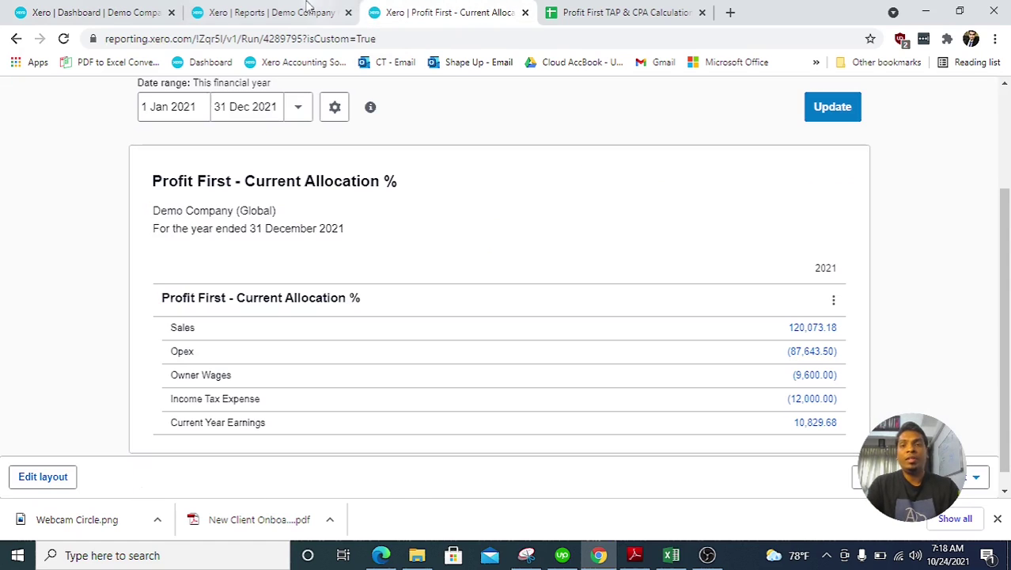
Go back to the spreadsheet and check the Profit and Real Revenue row labels.
{"action": "left_click", "coordinate": [598, 8]}
{"action": "key", "text": "Up"}
{"action": "key", "text": "Up"}
{"action": "key", "text": "Up"}
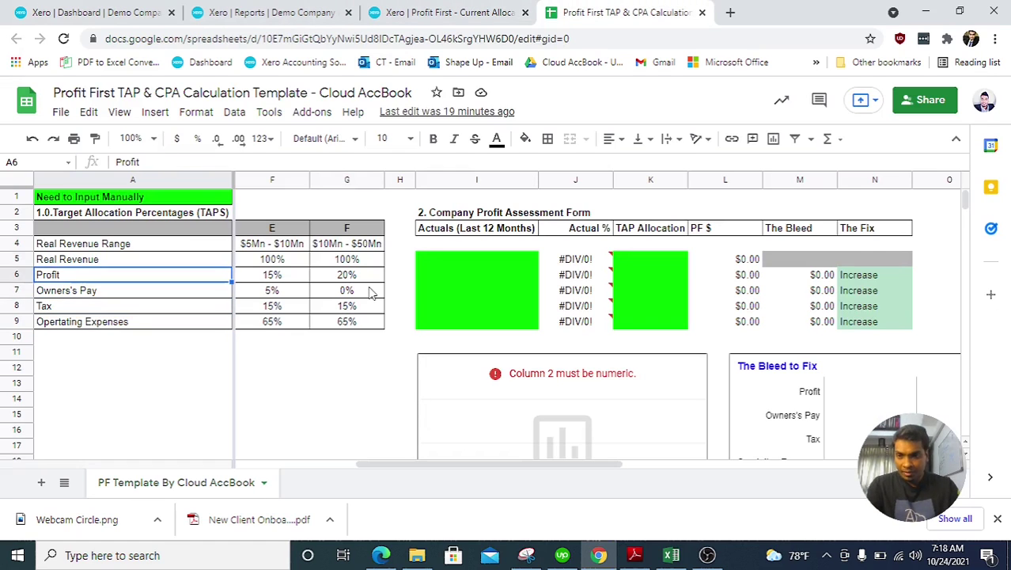
{"action": "key", "text": "Up"}
{"action": "key", "text": "Down"}
{"action": "key", "text": "Up"}
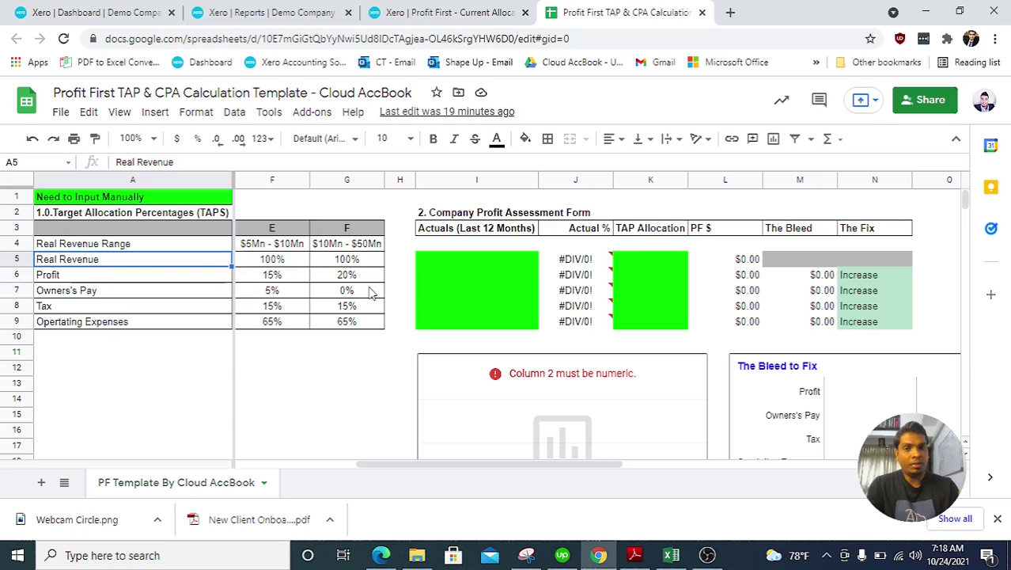
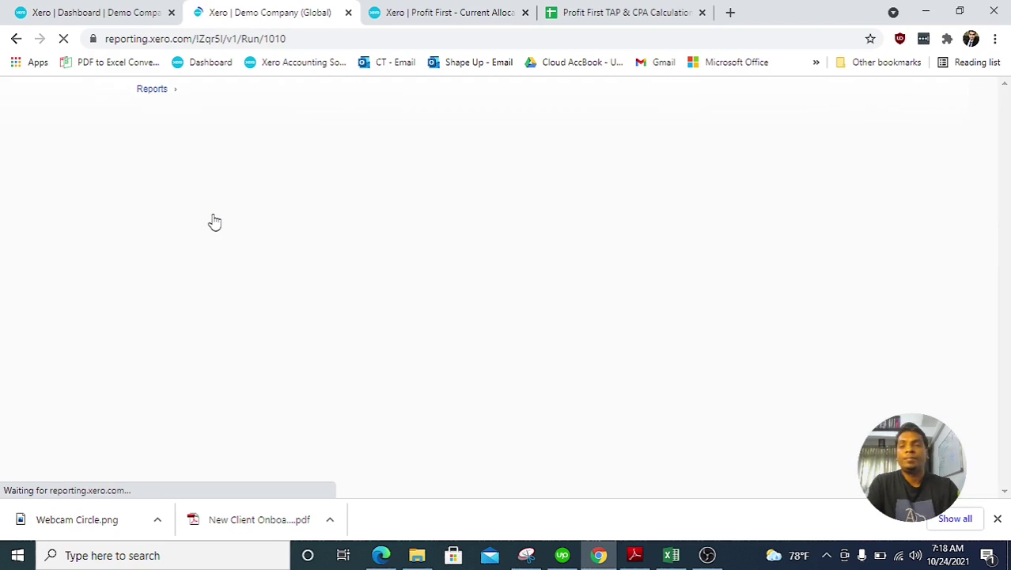
Return to the allocation spreadsheet and examine the Owner's Pay percentages, starting with the $0 - 250K bracket.
{"action": "left_click", "coordinate": [629, 13]}
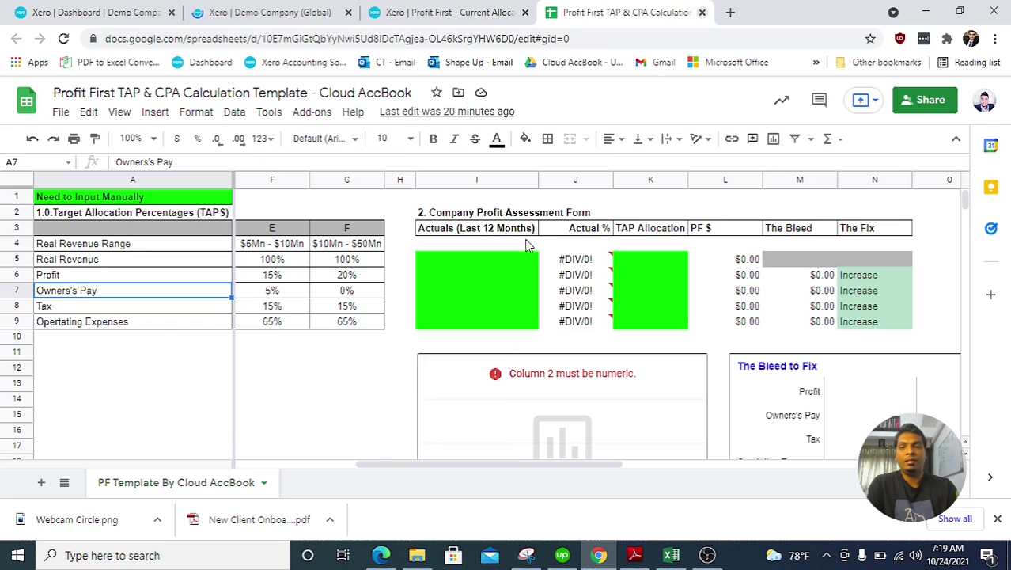
{"action": "left_click", "coordinate": [96, 265]}
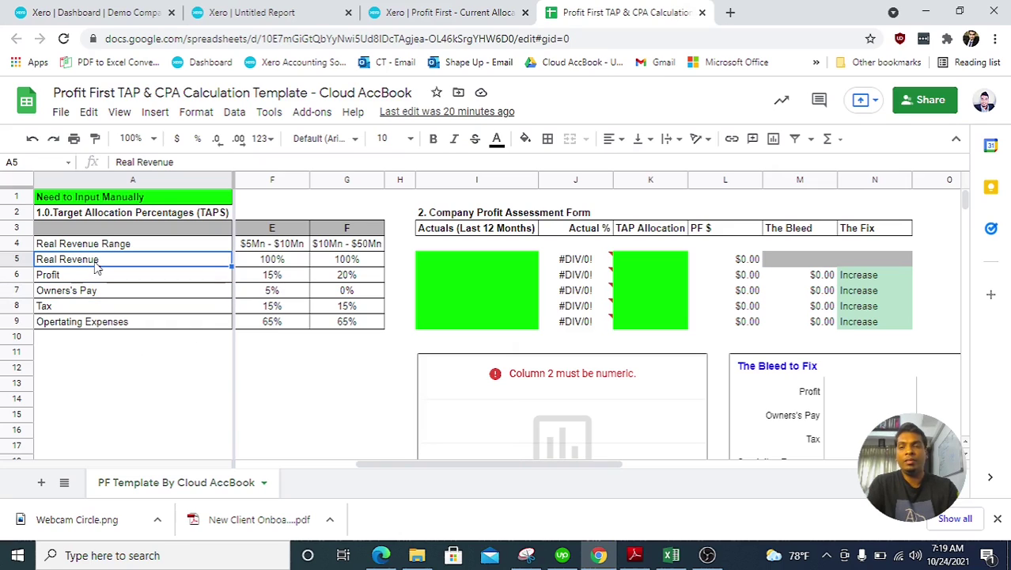
{"action": "key", "text": "Down"}
{"action": "key", "text": "Down"}
{"action": "key", "text": "Right"}
{"action": "key", "text": "Right"}
{"action": "key", "text": "Right"}
{"action": "key", "text": "Right"}
{"action": "key", "text": "Right"}
{"action": "key", "text": "Right"}
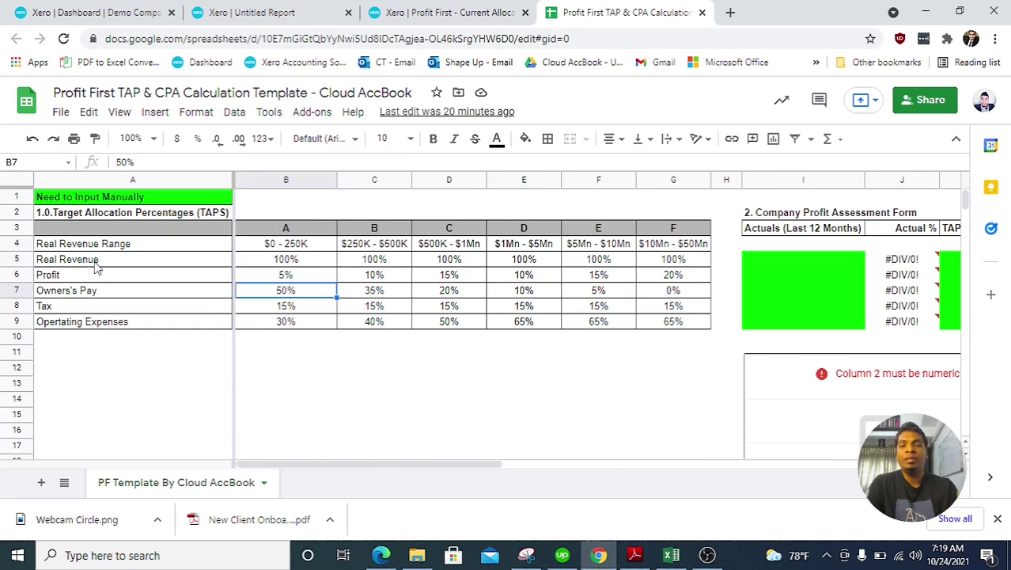
Review the target allocation percentages across the revenue brackets and the green manual-input note above the table.
{"action": "key", "text": "Left"}
{"action": "key", "text": "Up"}
{"action": "key", "text": "Up"}
{"action": "key", "text": "Up"}
{"action": "key", "text": "Up"}
{"action": "key", "text": "Up"}
{"action": "key", "text": "Up"}
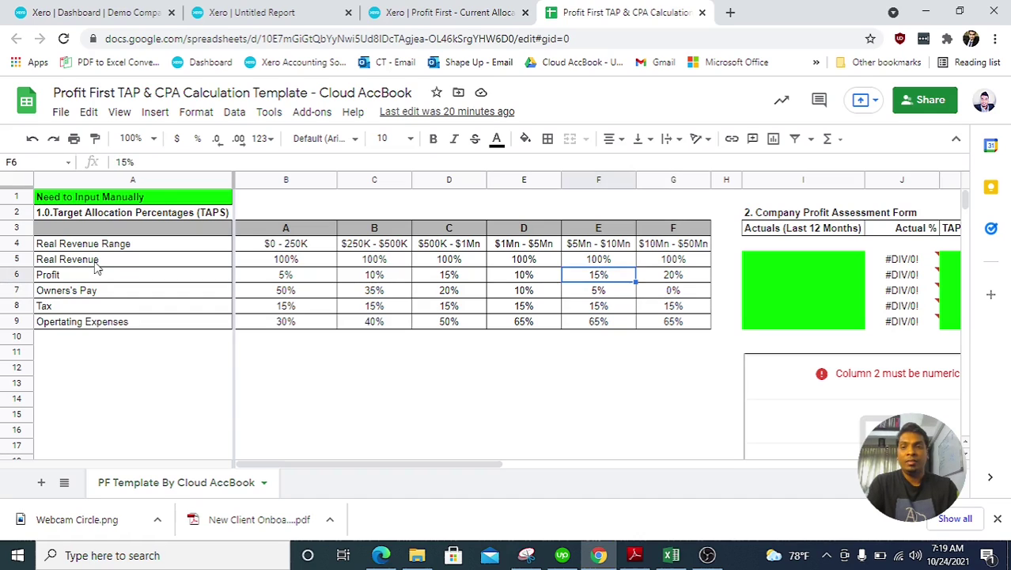
{"action": "key", "text": "Left"}
{"action": "key", "text": "Left"}
{"action": "key", "text": "Left"}
{"action": "key", "text": "Left"}
{"action": "key", "text": "Left"}
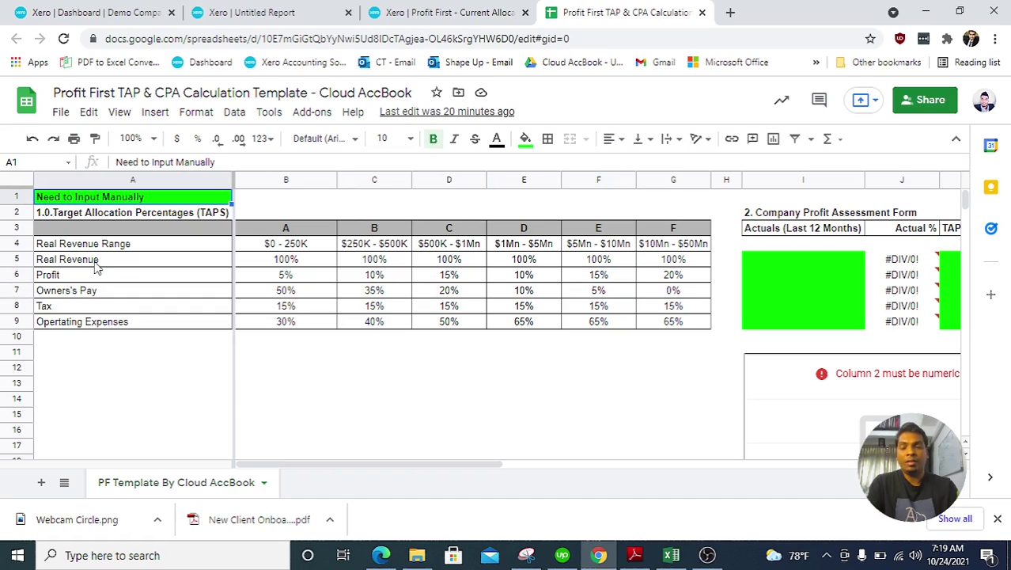
Examine the Actuals (Last 12 Months) and Actual % columns of the Company Profit Assessment Form.
{"action": "key", "text": "Right"}
{"action": "key", "text": "Right"}
{"action": "key", "text": "Right"}
{"action": "key", "text": "Right"}
{"action": "key", "text": "Right"}
{"action": "key", "text": "Right"}
{"action": "key", "text": "Right"}
{"action": "key", "text": "Down"}
{"action": "key", "text": "Down"}
{"action": "key", "text": "Down"}
{"action": "key", "text": "Down"}
{"action": "key", "text": "Down"}
{"action": "key", "text": "Right"}
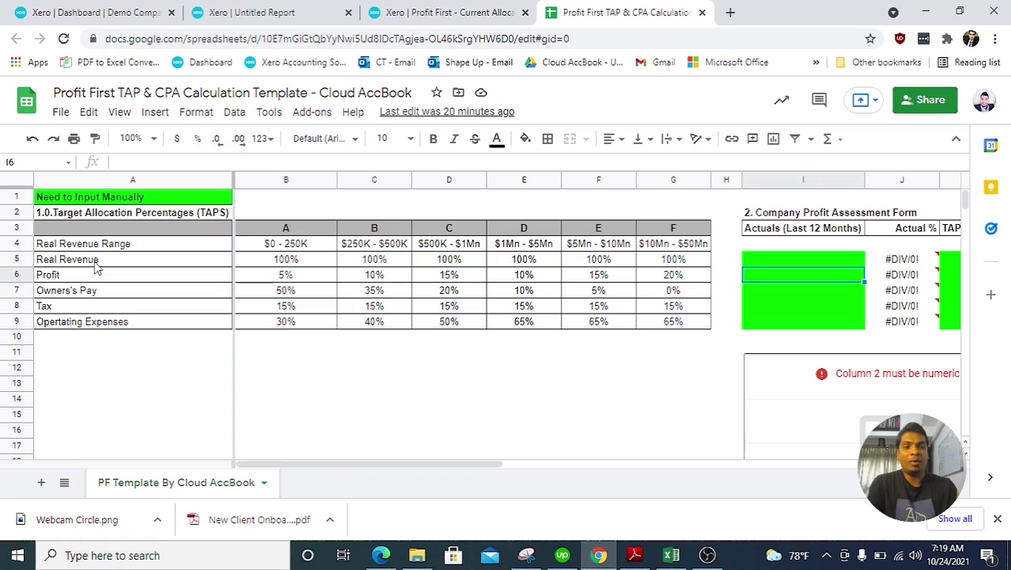
{"action": "key", "text": "Up"}
{"action": "key", "text": "Left"}
{"action": "key", "text": "Left"}
{"action": "key", "text": "Right"}
{"action": "key", "text": "Right"}
{"action": "key", "text": "Right"}
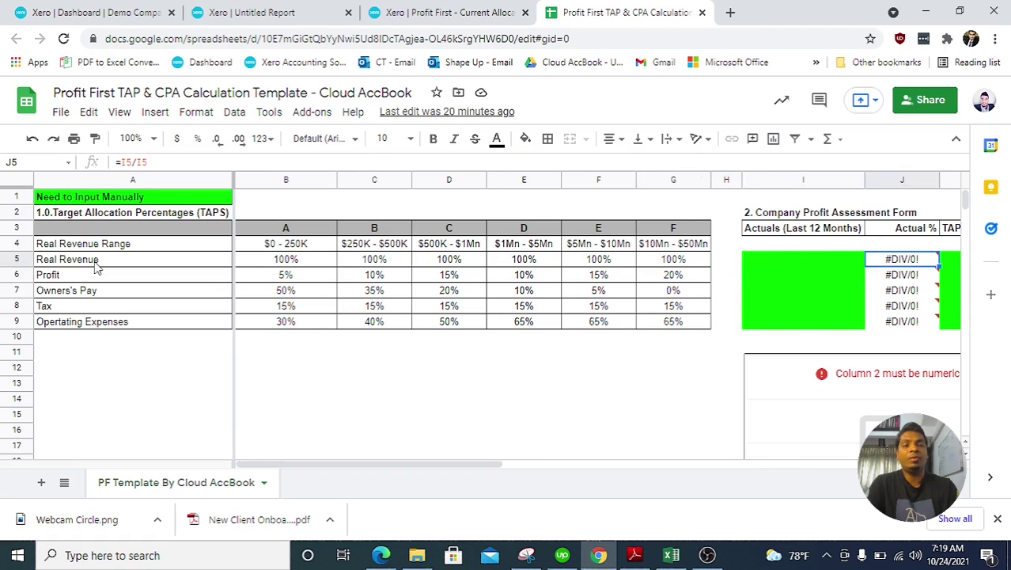
{"action": "key", "text": "Right"}
{"action": "key", "text": "Left"}
{"action": "key", "text": "Left"}
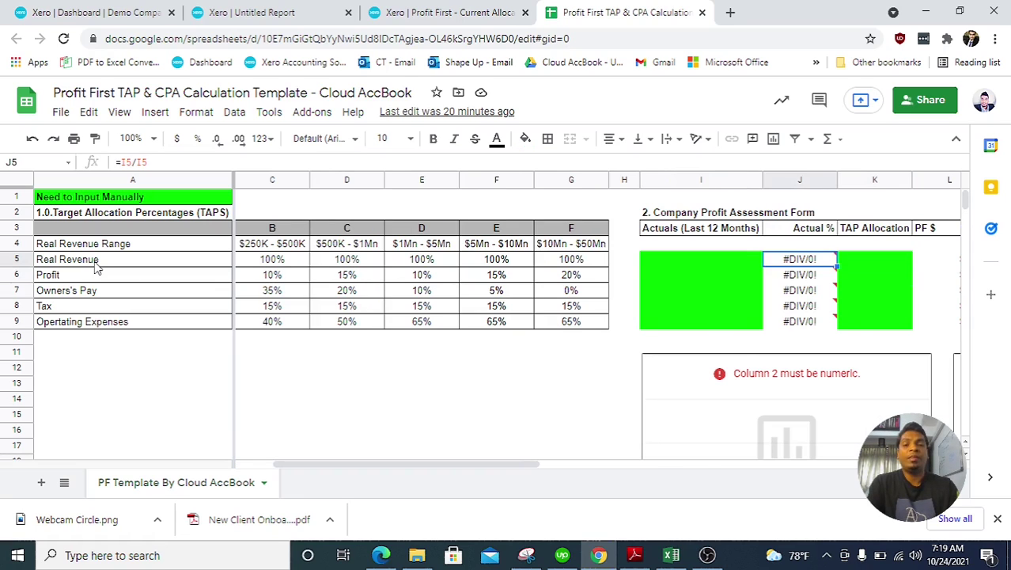
Trace the Real Revenue row from the target percentages across to the form's PF $ column.
{"action": "key", "text": "Home"}
{"action": "key", "text": "Right"}
{"action": "key", "text": "Right"}
{"action": "key", "text": "Right"}
{"action": "key", "text": "Right"}
{"action": "key", "text": "Right"}
{"action": "key", "text": "Right"}
{"action": "key", "text": "Right"}
{"action": "key", "text": "Right"}
{"action": "key", "text": "Right"}
{"action": "key", "text": "Right"}
{"action": "key", "text": "Right"}
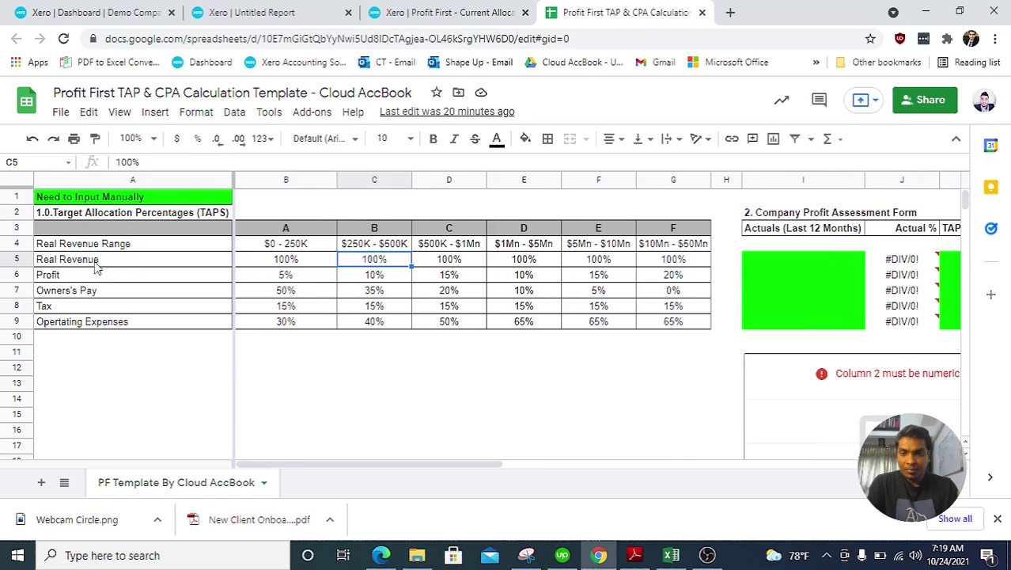
{"action": "key", "text": "Right"}
{"action": "key", "text": "Left"}
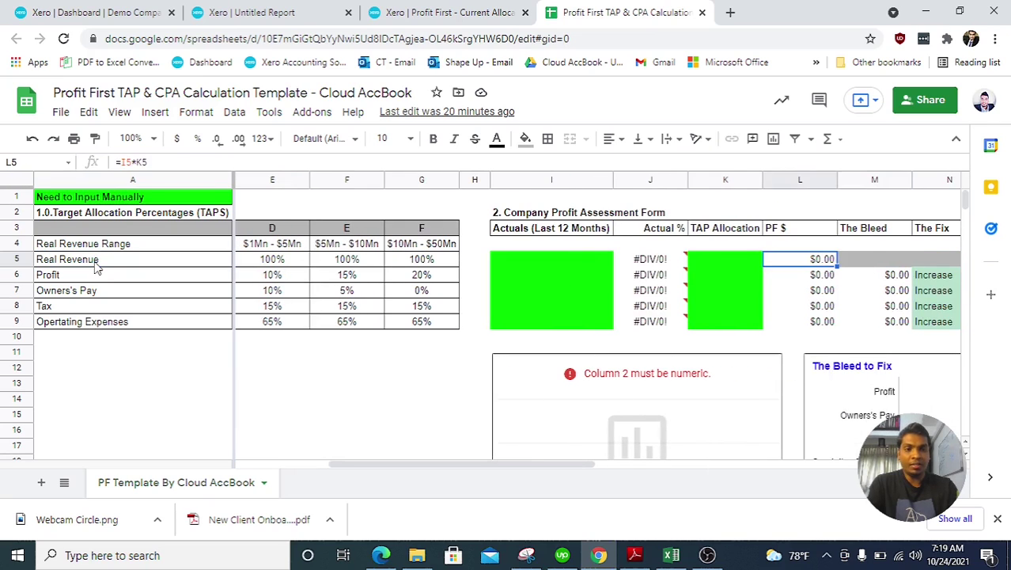
Examine the form's TAP Allocation, PF $, The Bleed and The Fix columns in the Real Revenue and Profit rows.
{"action": "key", "text": "Left"}
{"action": "key", "text": "Left"}
{"action": "key", "text": "Left"}
{"action": "key", "text": "Left"}
{"action": "key", "text": "Right"}
{"action": "key", "text": "Right"}
{"action": "key", "text": "Right"}
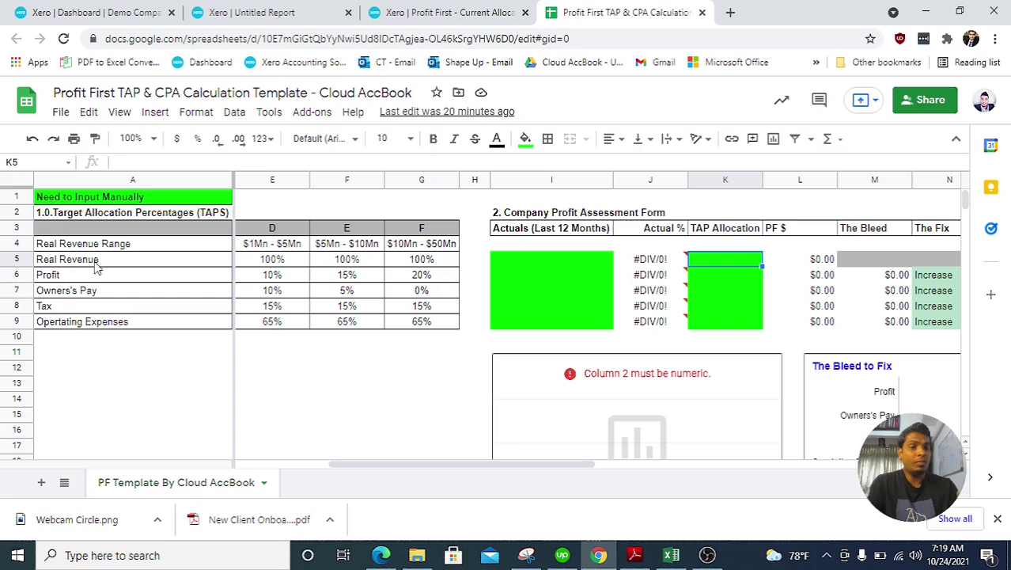
{"action": "key", "text": "Right"}
{"action": "key", "text": "Left"}
{"action": "key", "text": "Right"}
{"action": "key", "text": "Right"}
{"action": "key", "text": "Right"}
{"action": "key", "text": "Right"}
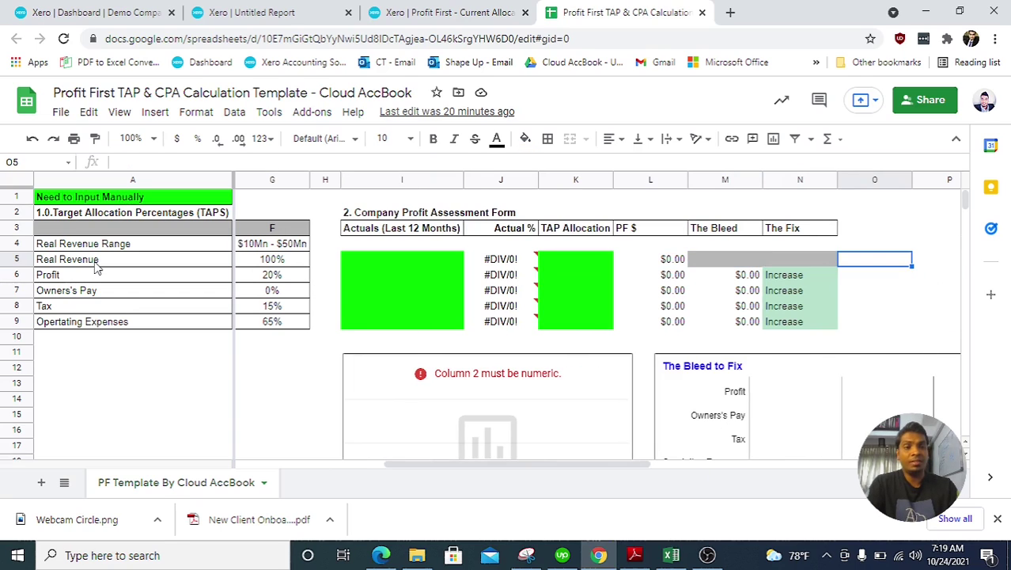
{"action": "key", "text": "Left"}
{"action": "key", "text": "Left"}
{"action": "key", "text": "Left"}
{"action": "key", "text": "Right"}
{"action": "key", "text": "Down"}
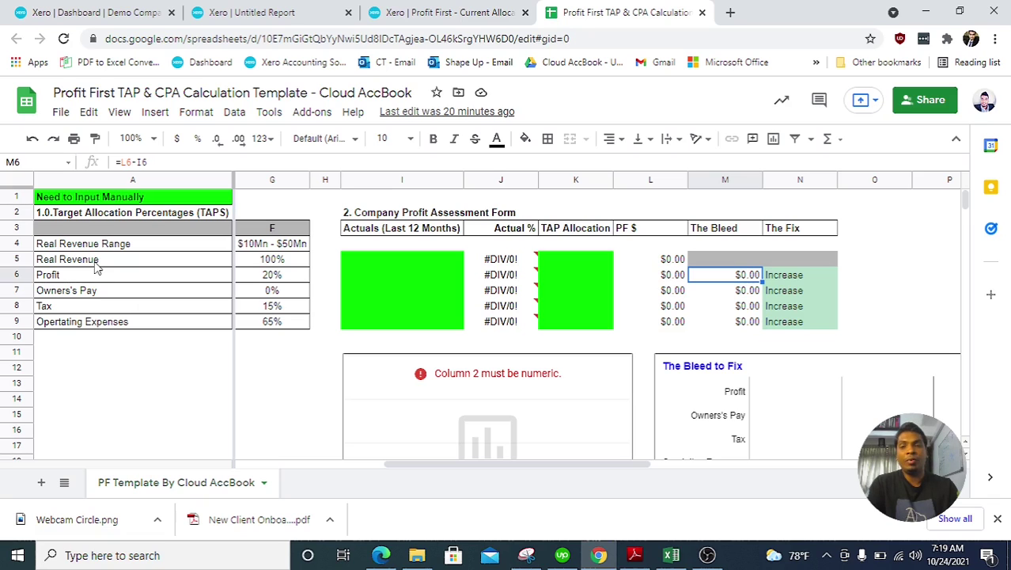
Go back along the Profit row to its label in the target allocation table.
{"action": "key", "text": "Left"}
{"action": "key", "text": "Left"}
{"action": "key", "text": "Left"}
{"action": "key", "text": "Left"}
{"action": "key", "text": "Left"}
{"action": "key", "text": "Left"}
{"action": "key", "text": "Left"}
{"action": "key", "text": "Left"}
{"action": "key", "text": "Left"}
{"action": "key", "text": "Left"}
{"action": "key", "text": "Left"}
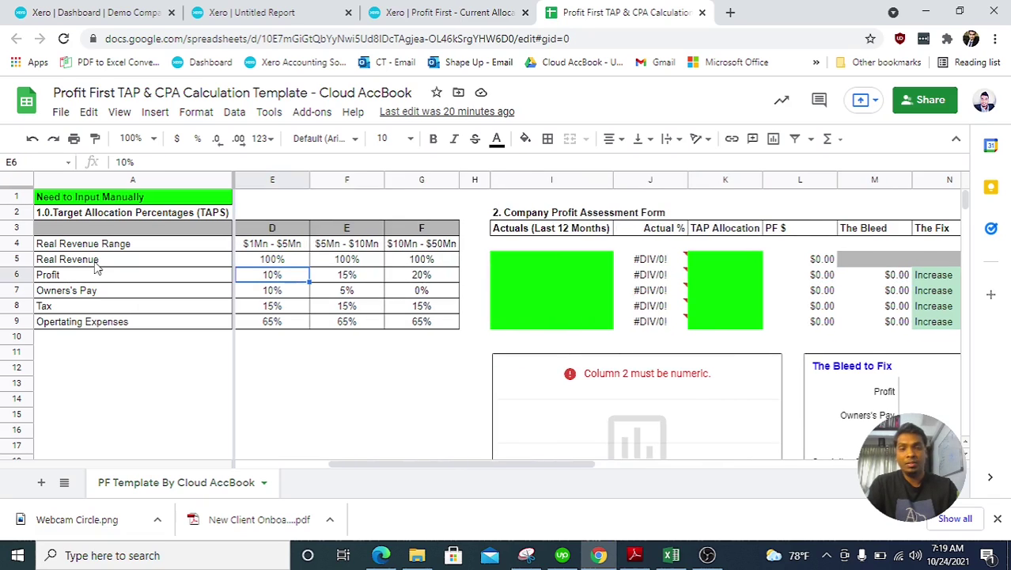
{"action": "key", "text": "Left"}
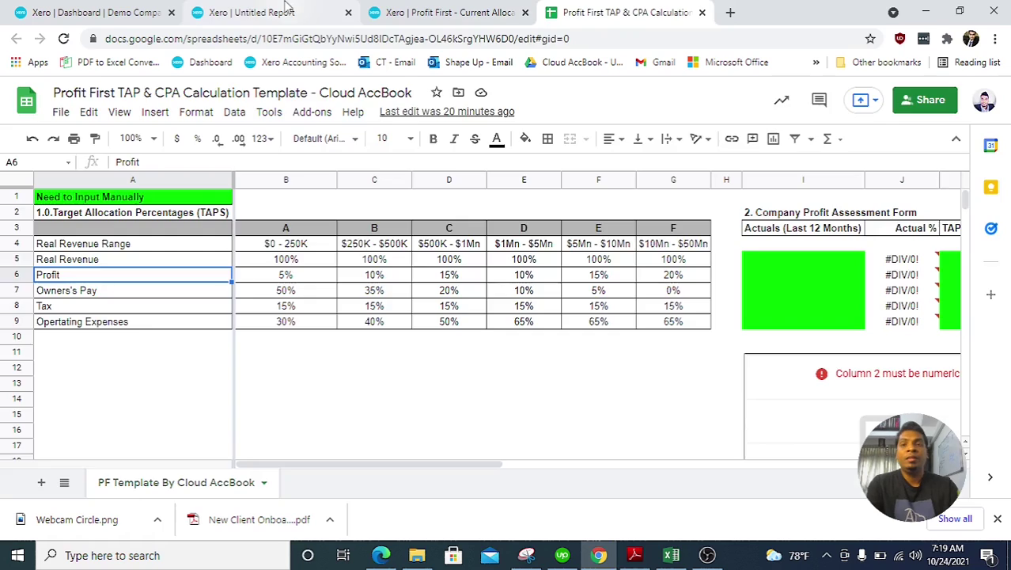
Switch to the Xero Profit First - Current Allocation % report and read its figures, glancing at the untitled report too.
{"action": "left_click", "coordinate": [400, 11]}
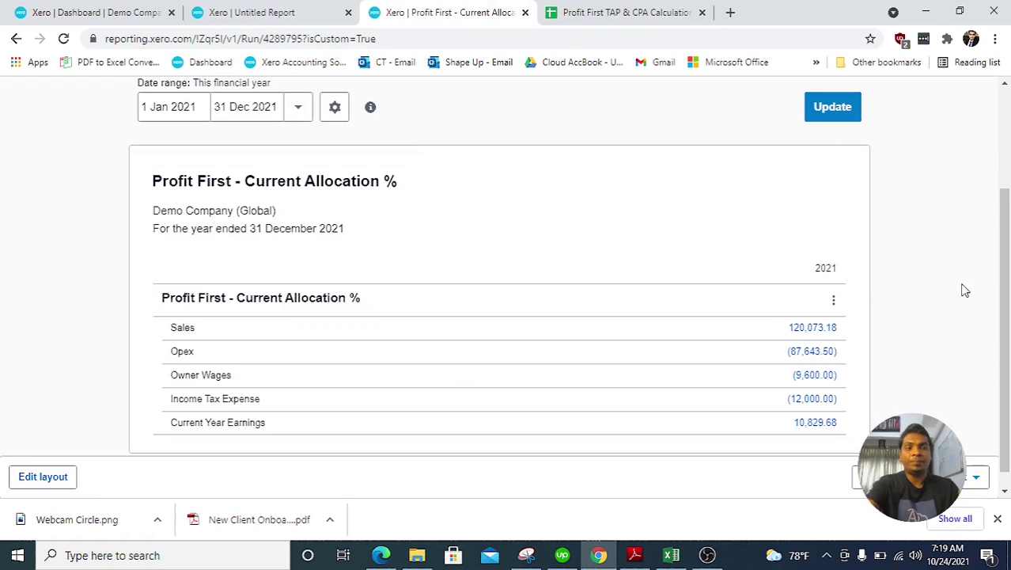
{"action": "left_click_drag", "start_coordinate": [1007, 293], "coordinate": [1007, 325]}
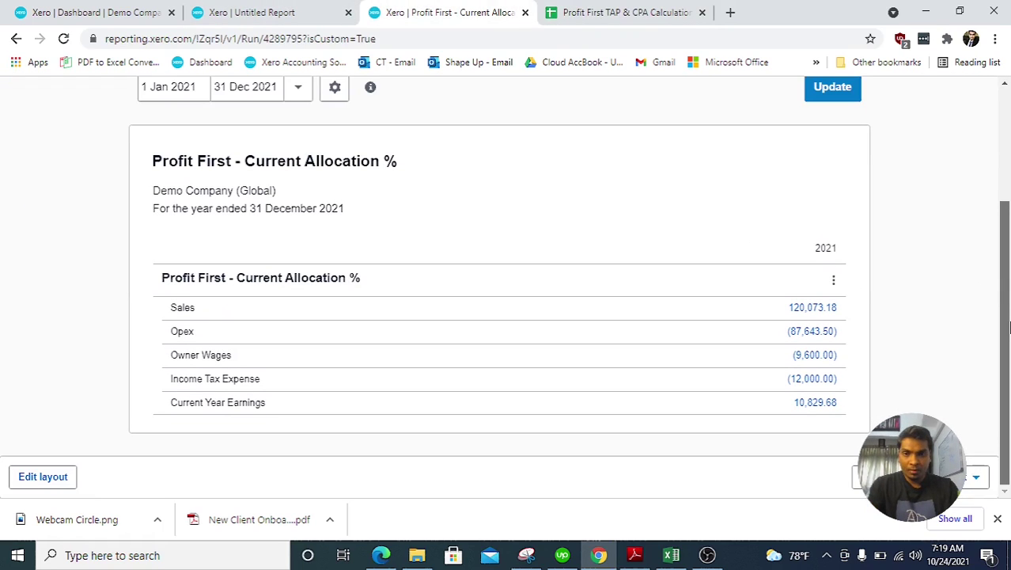
{"action": "left_click", "coordinate": [240, 10]}
{"action": "left_click", "coordinate": [419, 8]}
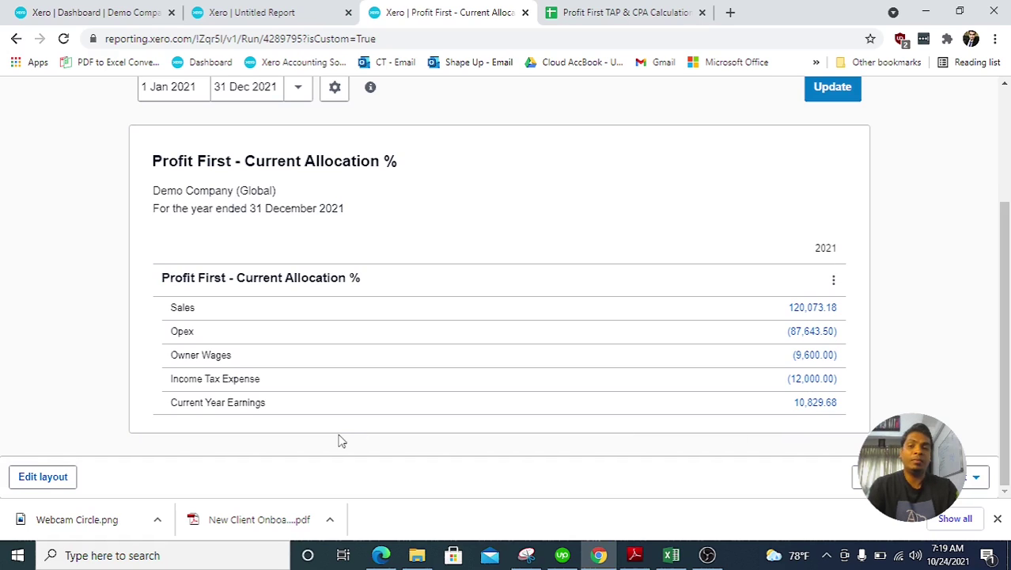
Inspect the accounts grouped under Opex in the report's layout editor, and return to the finished report.
{"action": "left_click", "coordinate": [36, 486]}
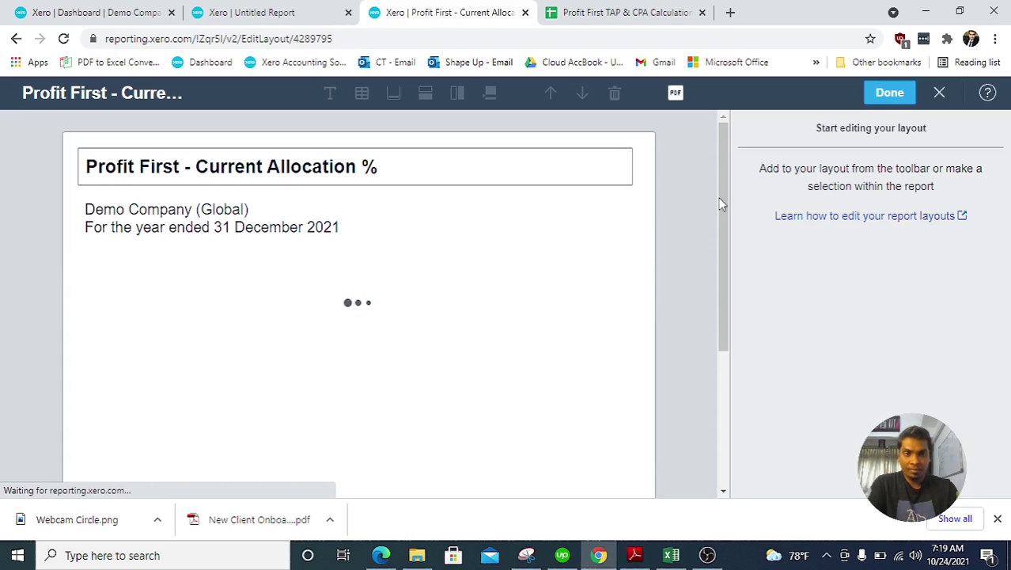
{"action": "left_click_drag", "start_coordinate": [721, 204], "coordinate": [722, 237]}
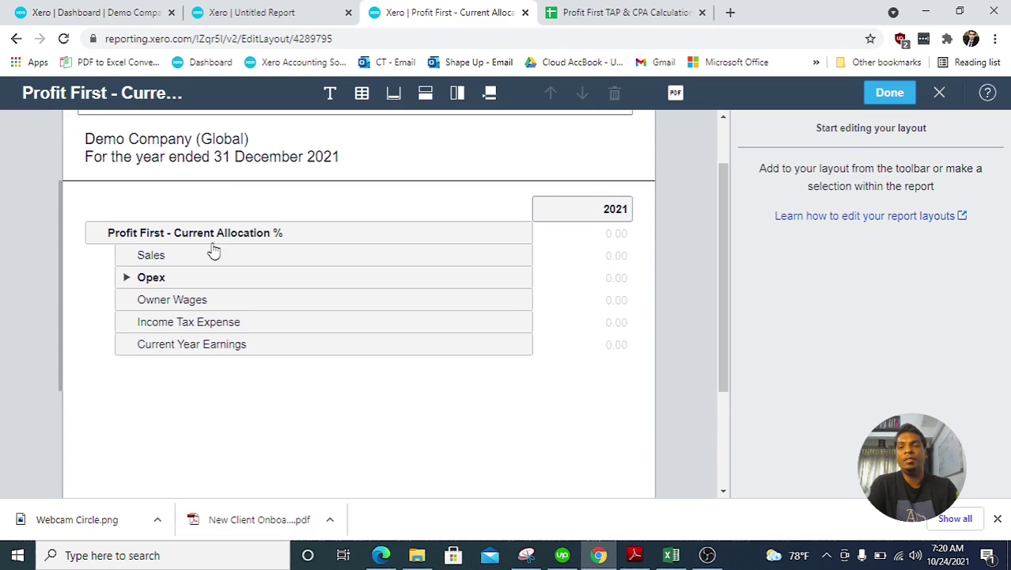
{"action": "left_click", "coordinate": [128, 280]}
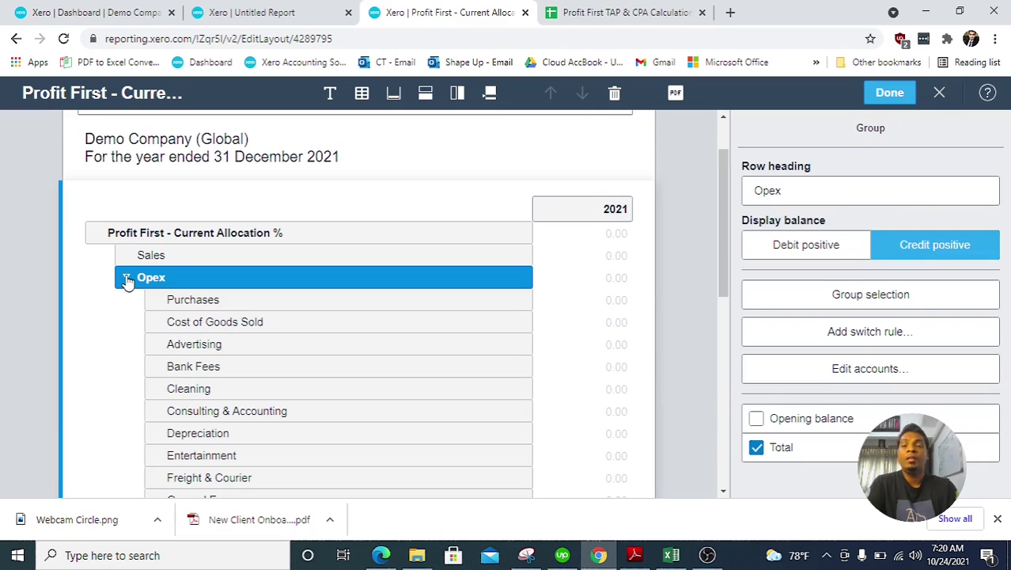
{"action": "left_click", "coordinate": [127, 279]}
{"action": "left_click", "coordinate": [127, 279]}
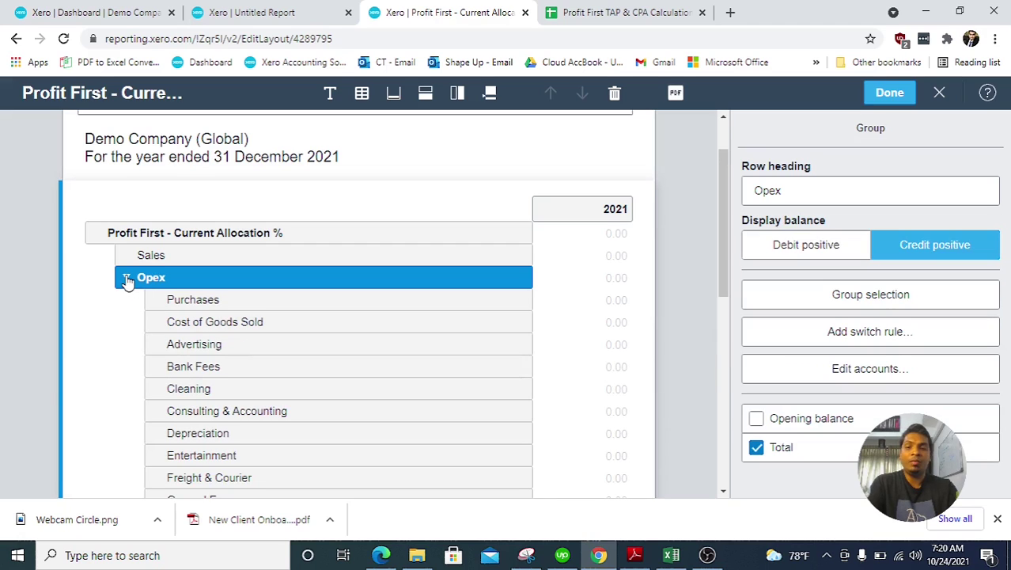
{"action": "left_click", "coordinate": [127, 280]}
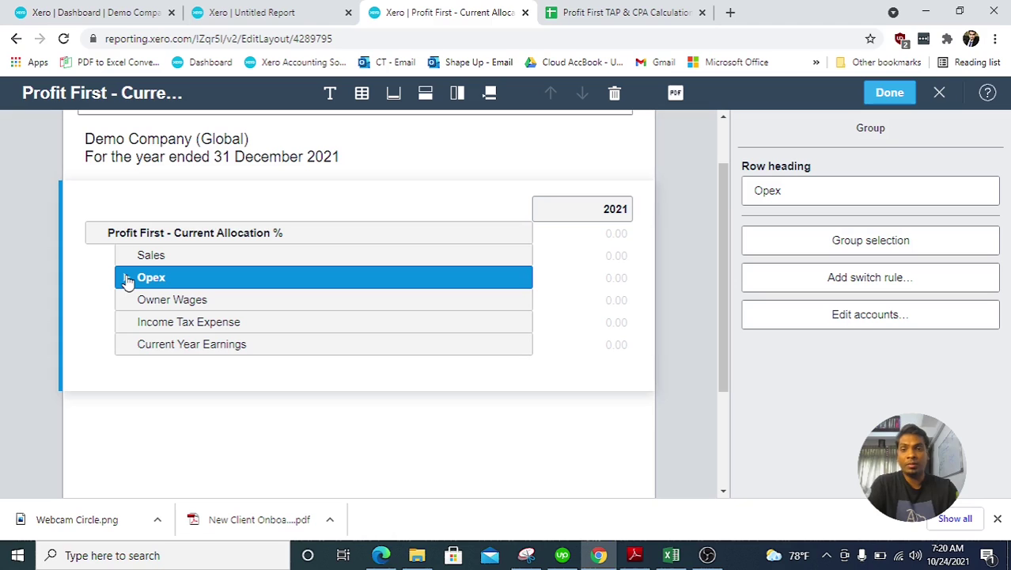
{"action": "right_click", "coordinate": [127, 282]}
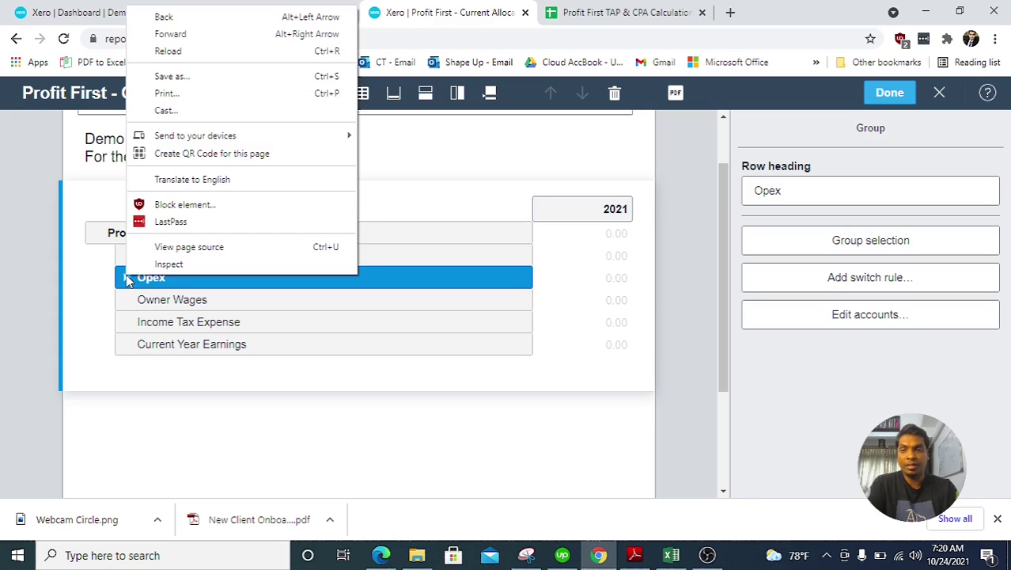
{"action": "left_click", "coordinate": [95, 294]}
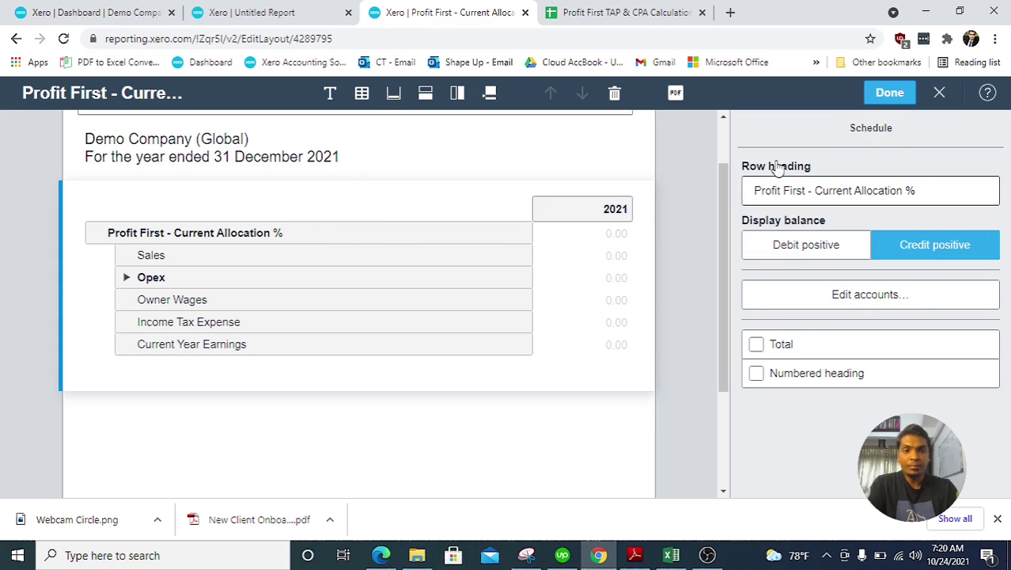
{"action": "left_click", "coordinate": [891, 99]}
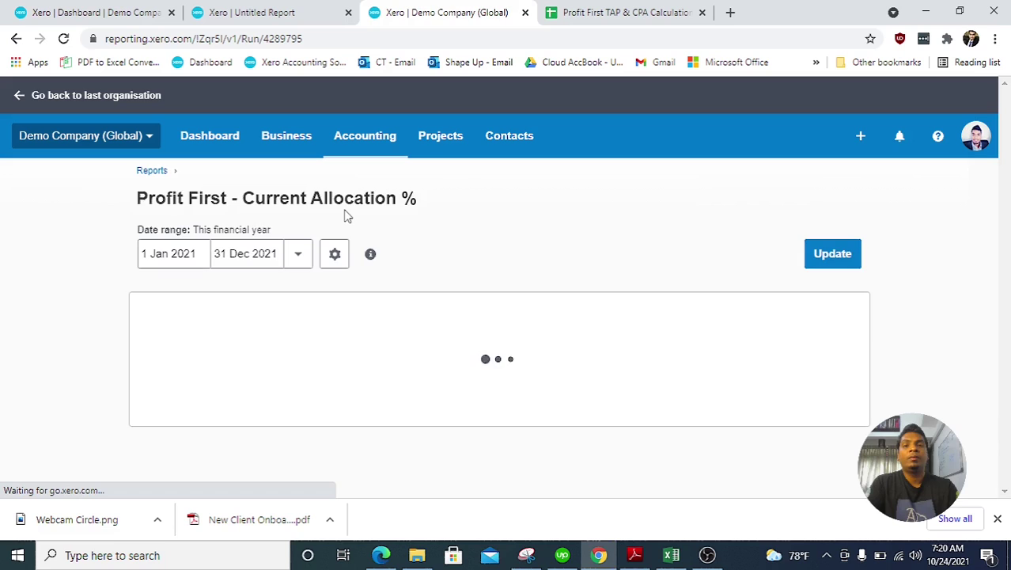
{"action": "scroll", "coordinate": [1008, 306], "scroll_direction": "down", "scroll_amount": 2}
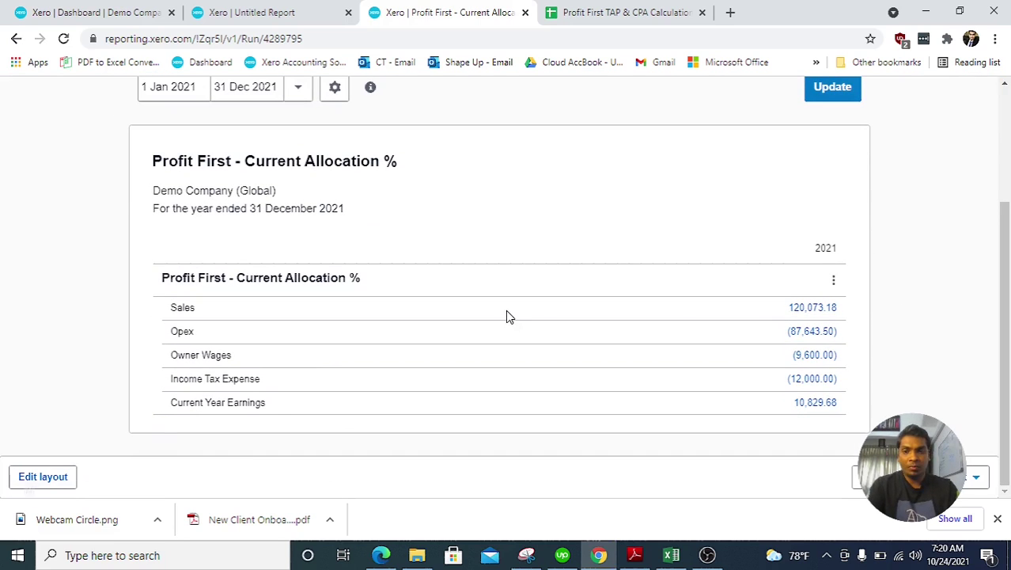
Return to the spreadsheet and select the Real Revenue cell under Actuals (Last 12 Months).
{"action": "left_click", "coordinate": [595, 12]}
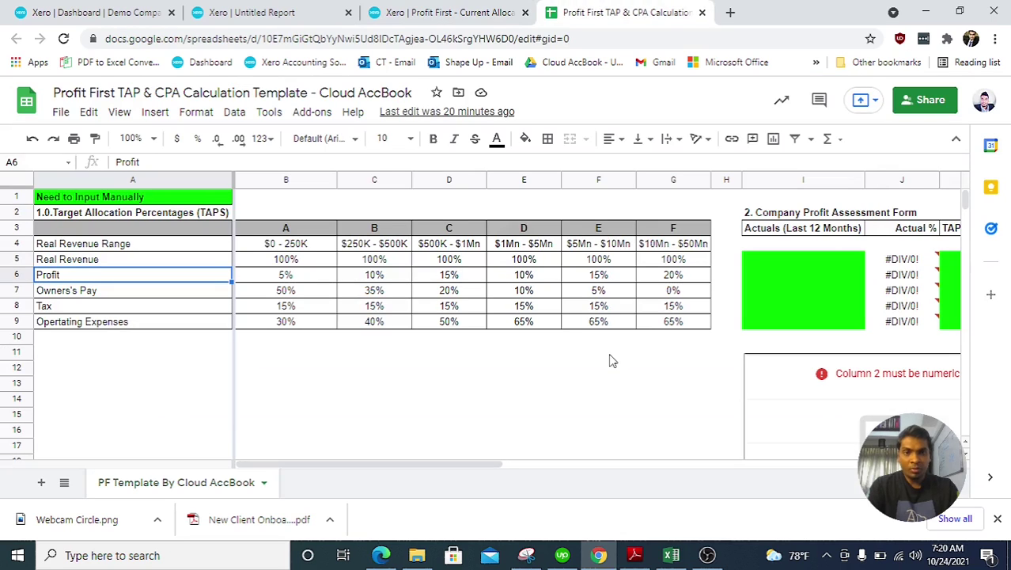
{"action": "key", "text": "Right"}
{"action": "key", "text": "Right"}
{"action": "key", "text": "Right"}
{"action": "key", "text": "Right"}
{"action": "key", "text": "Right"}
{"action": "key", "text": "Right"}
{"action": "key", "text": "Right"}
{"action": "key", "text": "Right"}
{"action": "key", "text": "Right"}
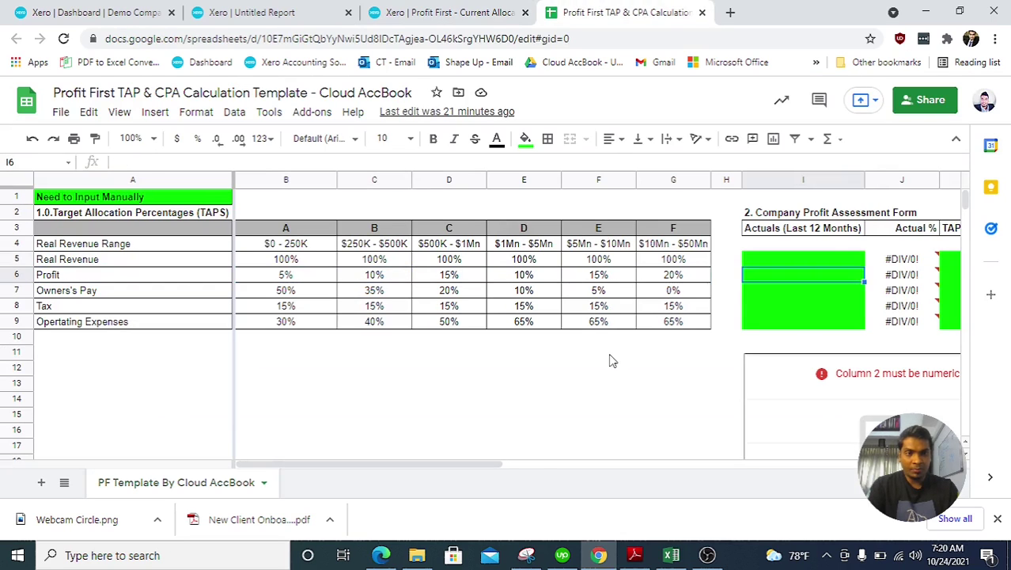
{"action": "key", "text": "Left"}
{"action": "key", "text": "Left"}
{"action": "key", "text": "Up"}
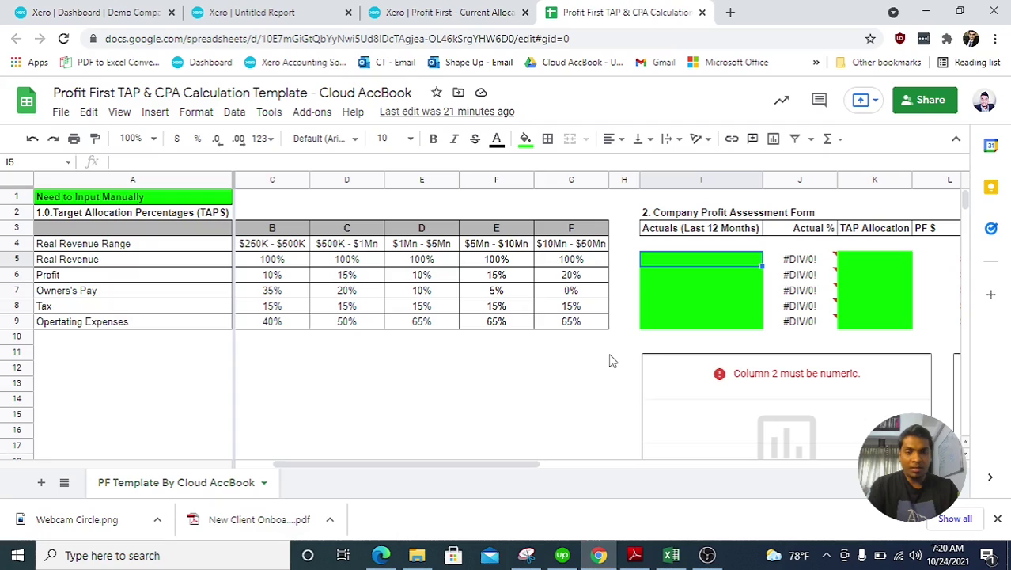
Compare the Xero report with the form, and view the report's preset date ranges without choosing one.
{"action": "left_click", "coordinate": [418, 7]}
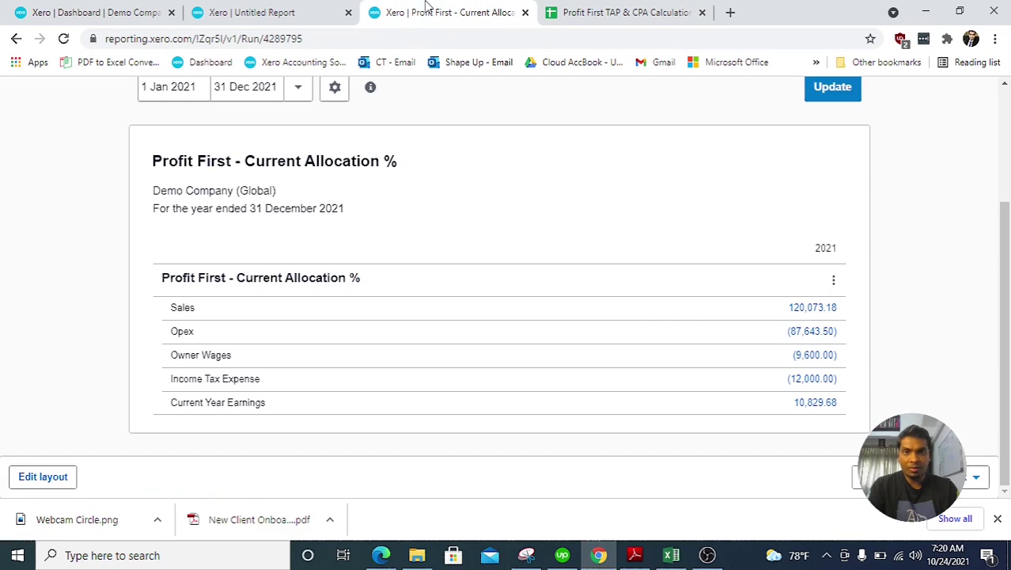
{"action": "left_click", "coordinate": [600, 7]}
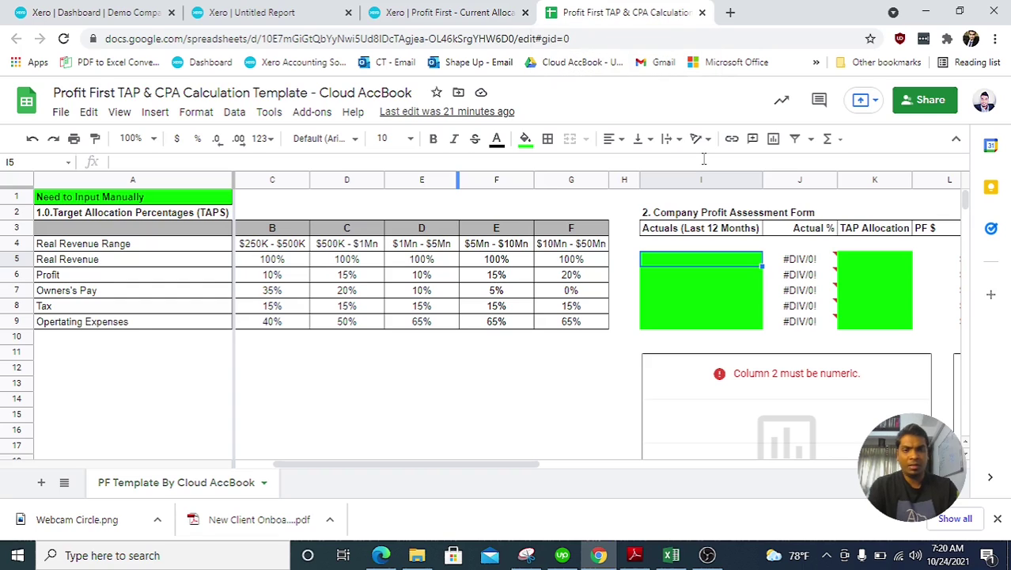
{"action": "left_click", "coordinate": [528, 4]}
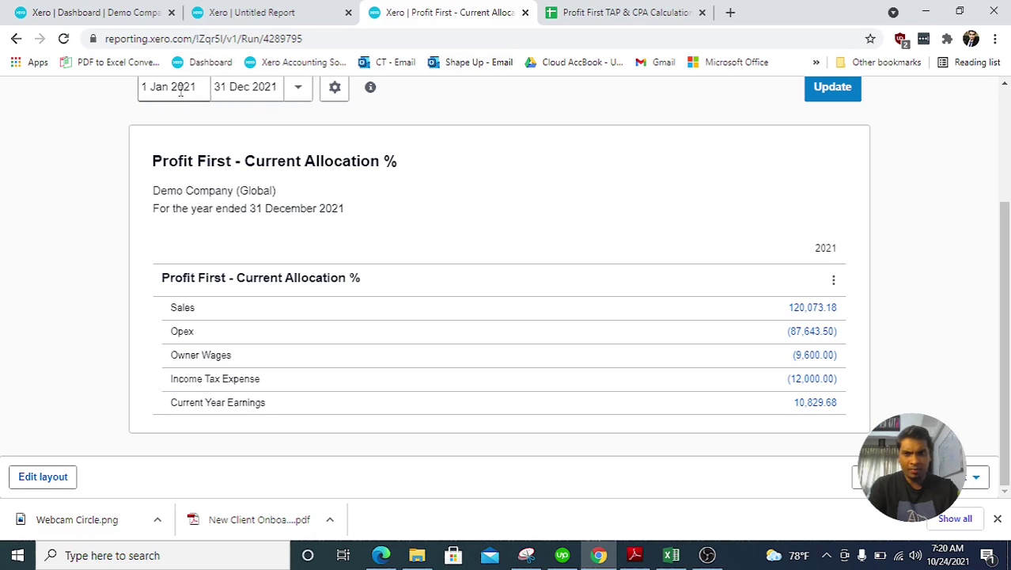
{"action": "left_click", "coordinate": [303, 104]}
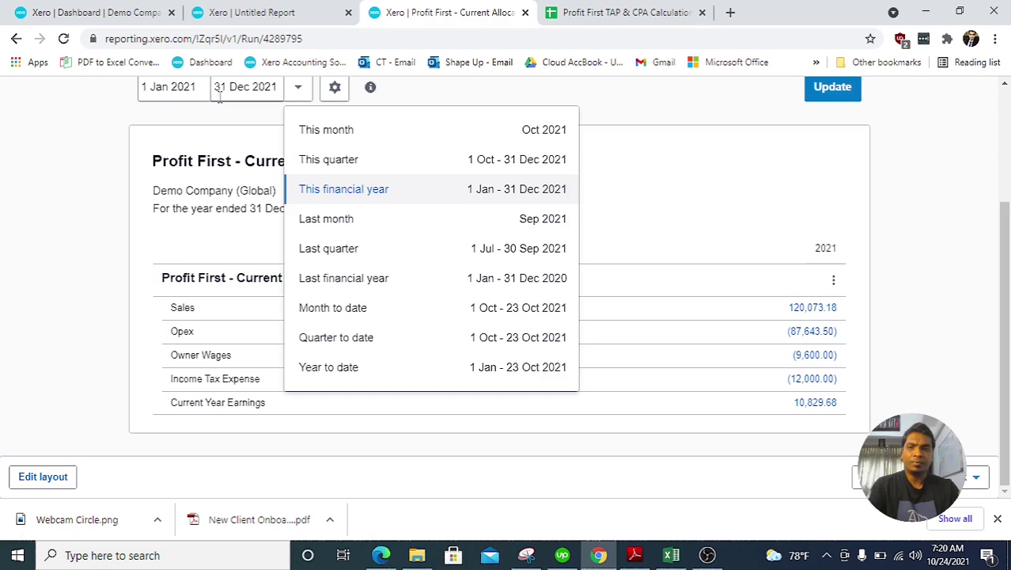
{"action": "left_click", "coordinate": [106, 178]}
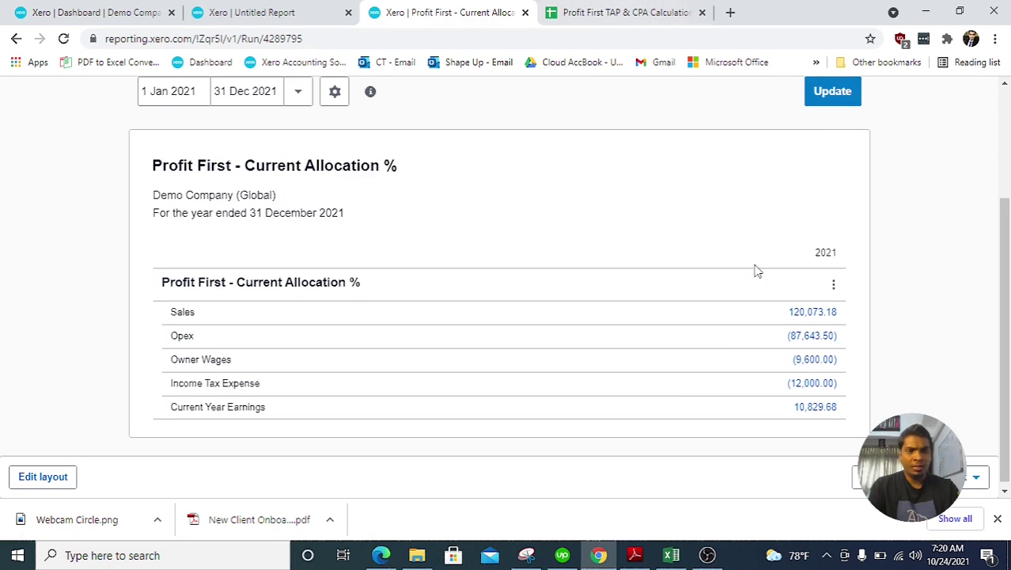
Enter $120,000 as the Real Revenue actual in the spreadsheet's Company Profit Assessment Form.
{"action": "left_click", "coordinate": [666, 9]}
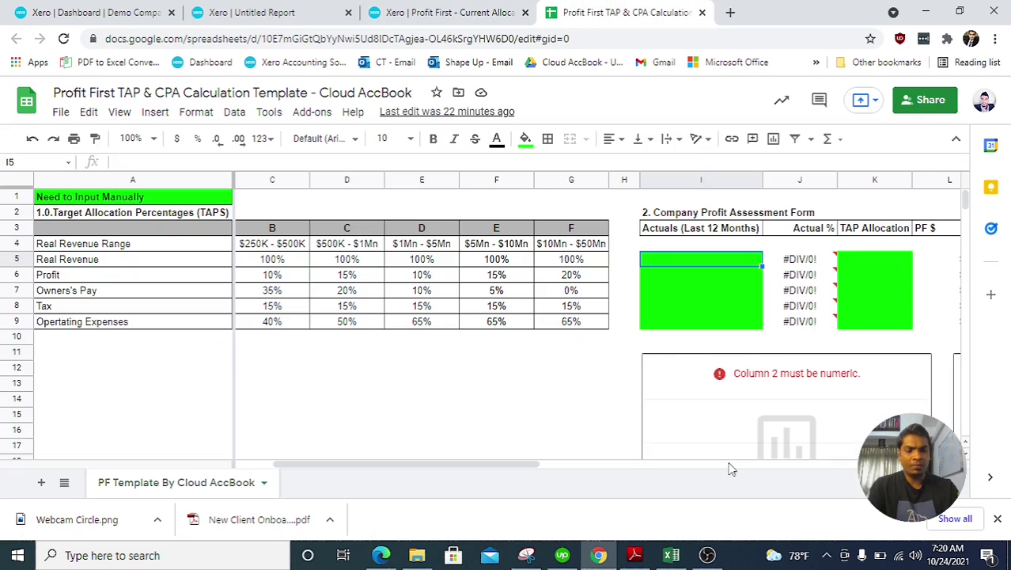
{"action": "type", "text": "120,"}
{"action": "type", "text": "0000"}
{"action": "key", "text": "Return"}
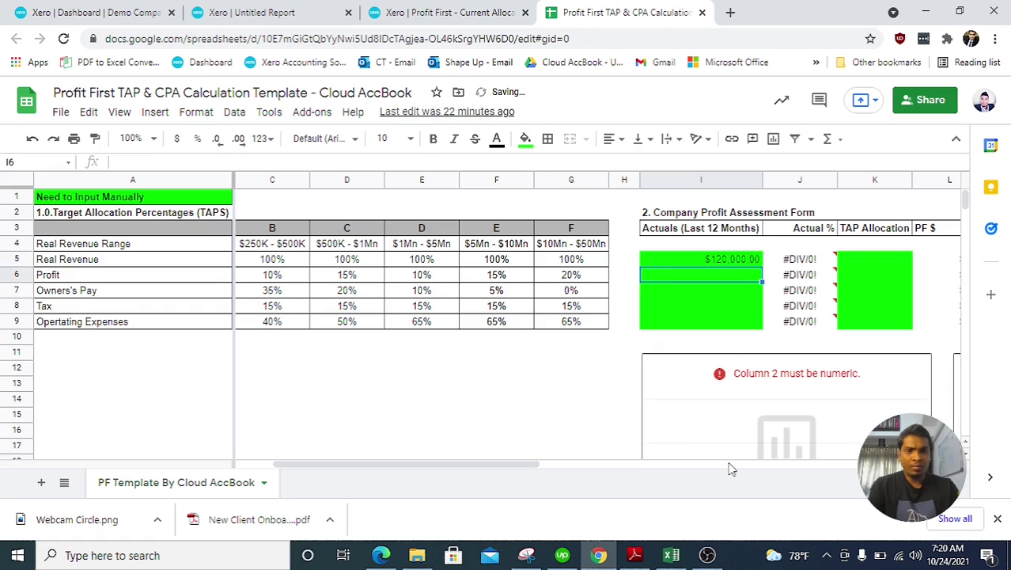
Enter $87,600 as the Operating Expenses actual in the Company Profit Assessment Form, based on the Opex figure in the Xero report.
{"action": "left_click", "coordinate": [510, 12]}
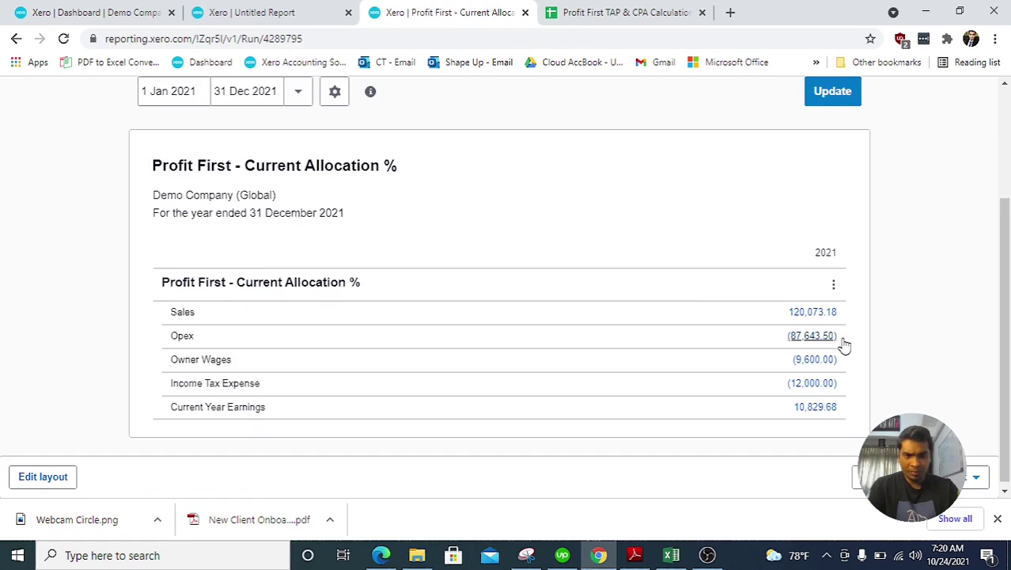
{"action": "left_click", "coordinate": [649, 8]}
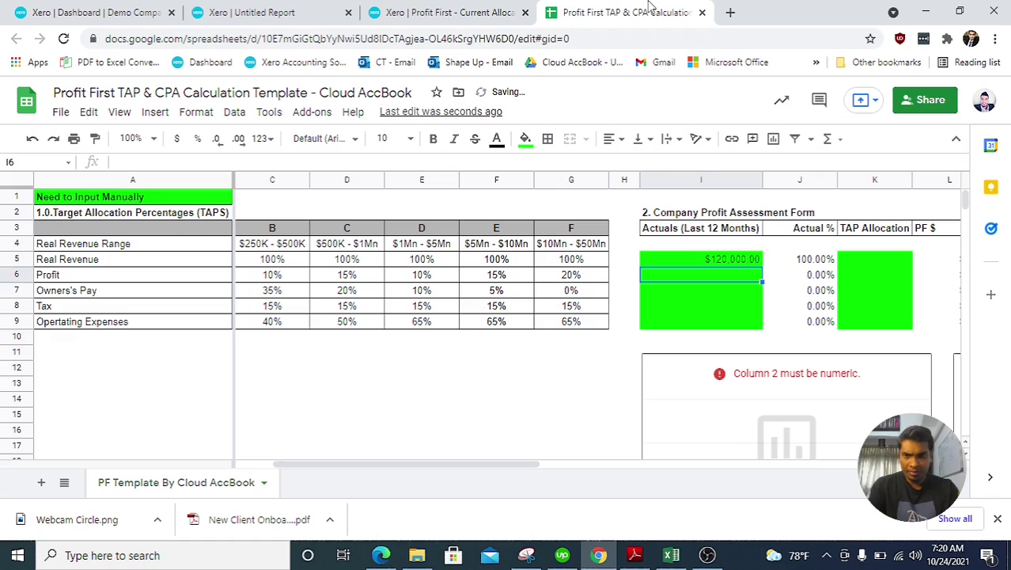
{"action": "key", "text": "Down"}
{"action": "key", "text": "Down"}
{"action": "key", "text": "Down"}
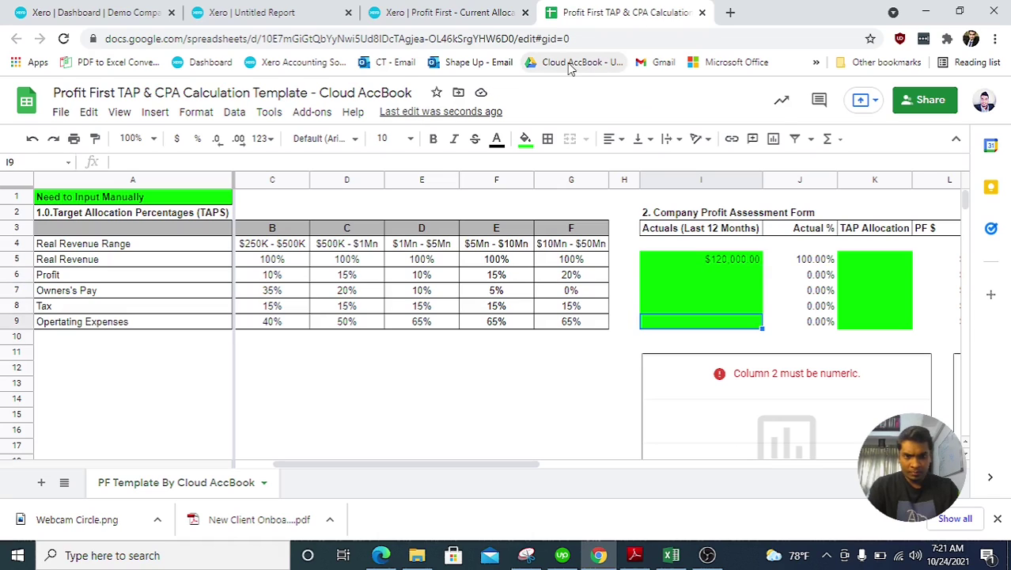
{"action": "left_click", "coordinate": [513, 14]}
{"action": "left_click", "coordinate": [595, 9]}
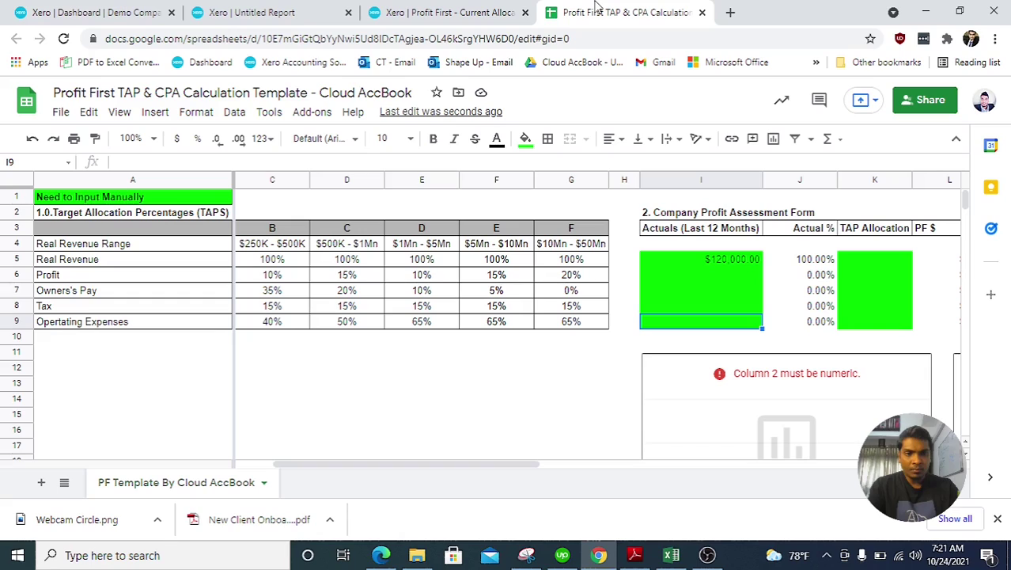
{"action": "type", "text": "87300"}
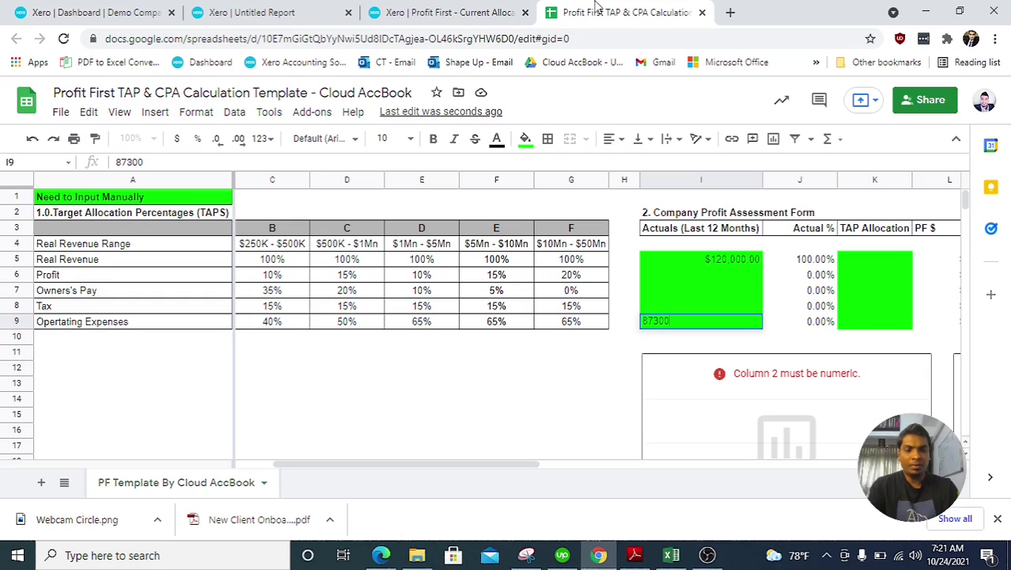
{"action": "key", "text": "BackSpace"}
{"action": "key", "text": "BackSpace"}
{"action": "type", "text": "600"}
{"action": "key", "text": "Return"}
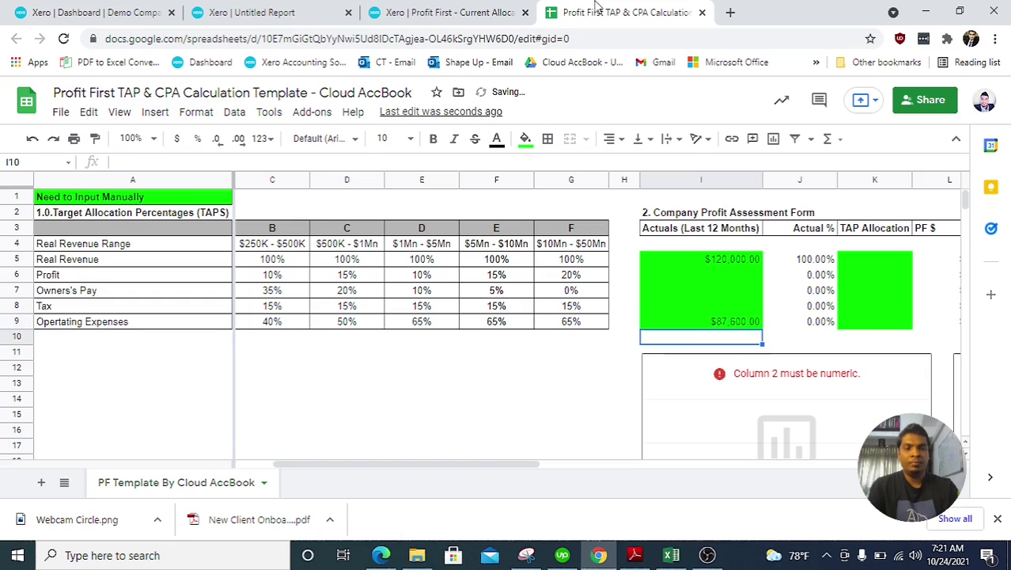
Enter $12,000 as the Tax actual, based on the Income Tax Expense figure in the Xero report.
{"action": "key", "text": "Up"}
{"action": "key", "text": "Up"}
{"action": "left_click", "coordinate": [500, 6]}
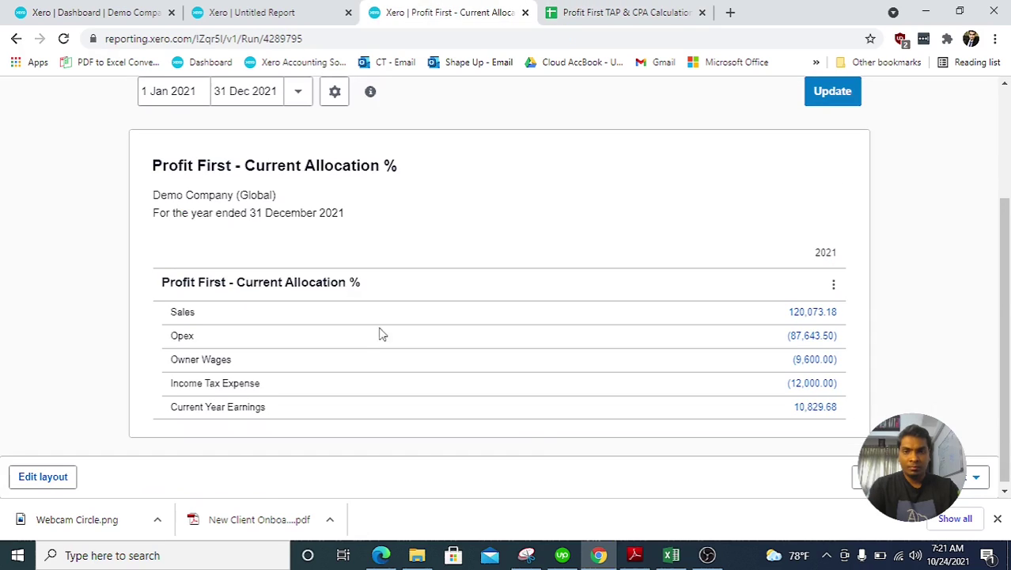
{"action": "left_click", "coordinate": [622, 7]}
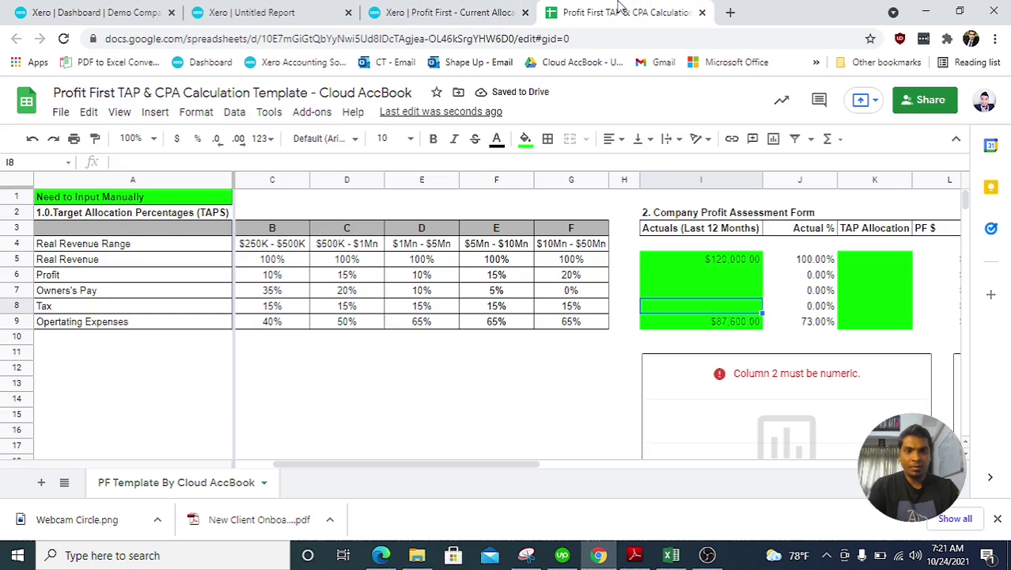
{"action": "key", "text": "Up"}
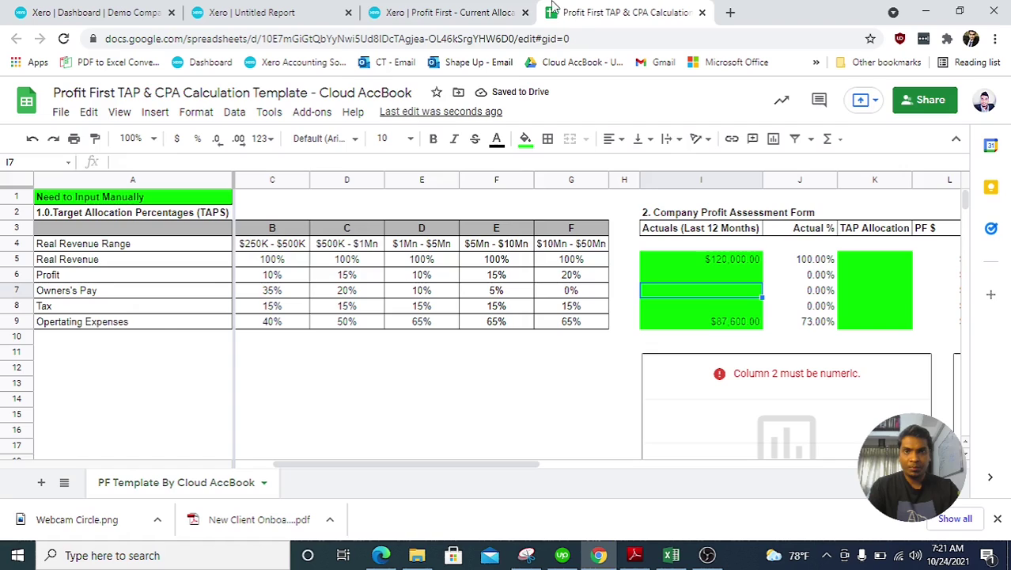
{"action": "left_click", "coordinate": [507, 7]}
{"action": "left_click", "coordinate": [586, 7]}
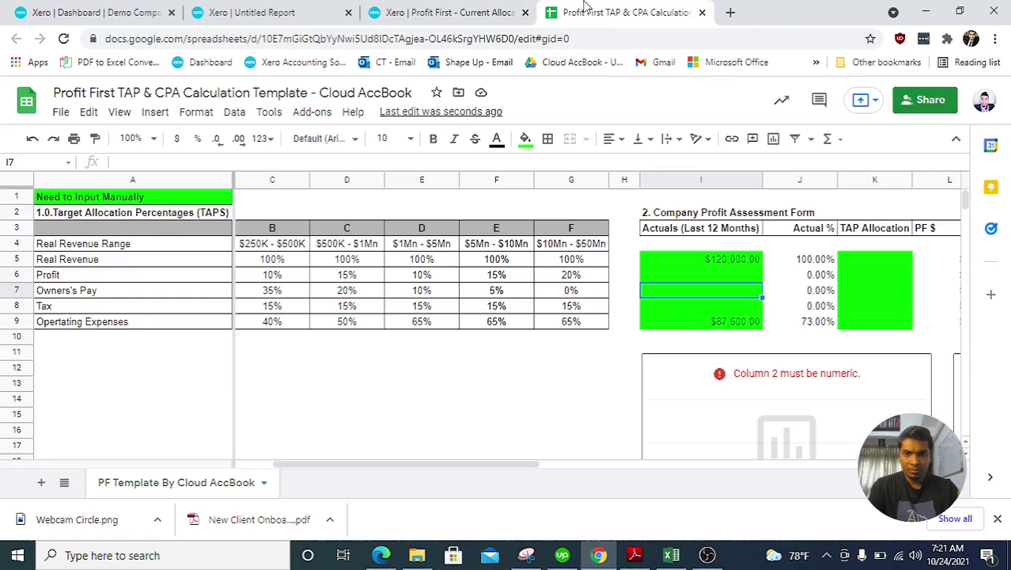
{"action": "key", "text": "Up"}
{"action": "key", "text": "Up"}
{"action": "key", "text": "Down"}
{"action": "key", "text": "Down"}
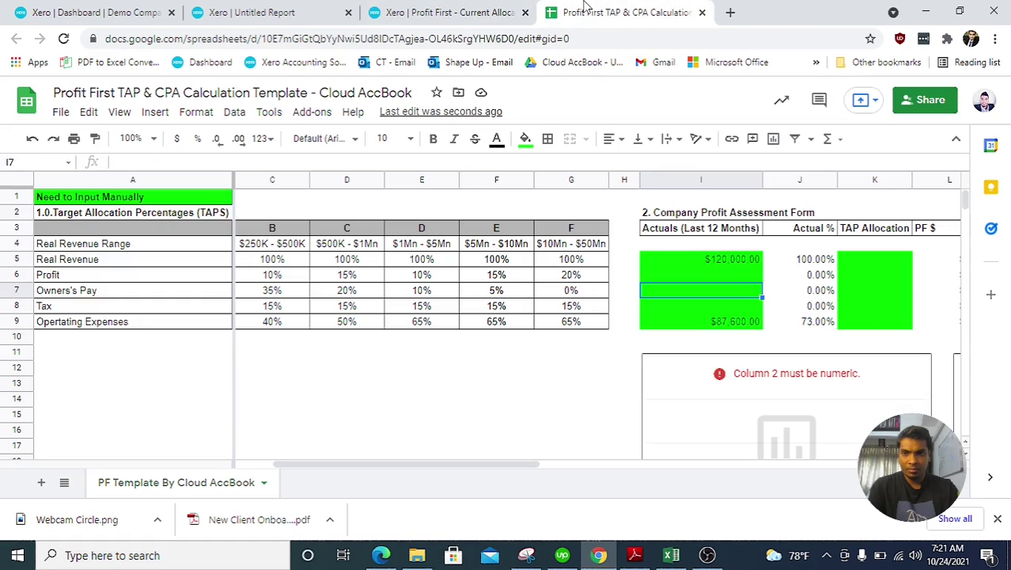
{"action": "key", "text": "Down"}
{"action": "type", "text": "120000"}
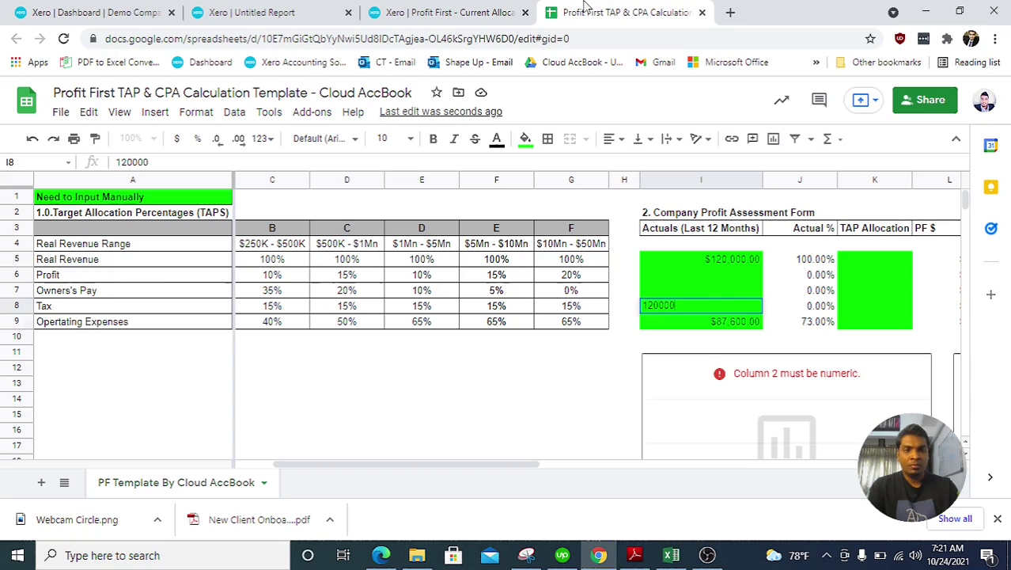
{"action": "key", "text": "Return"}
{"action": "key", "text": "Up"}
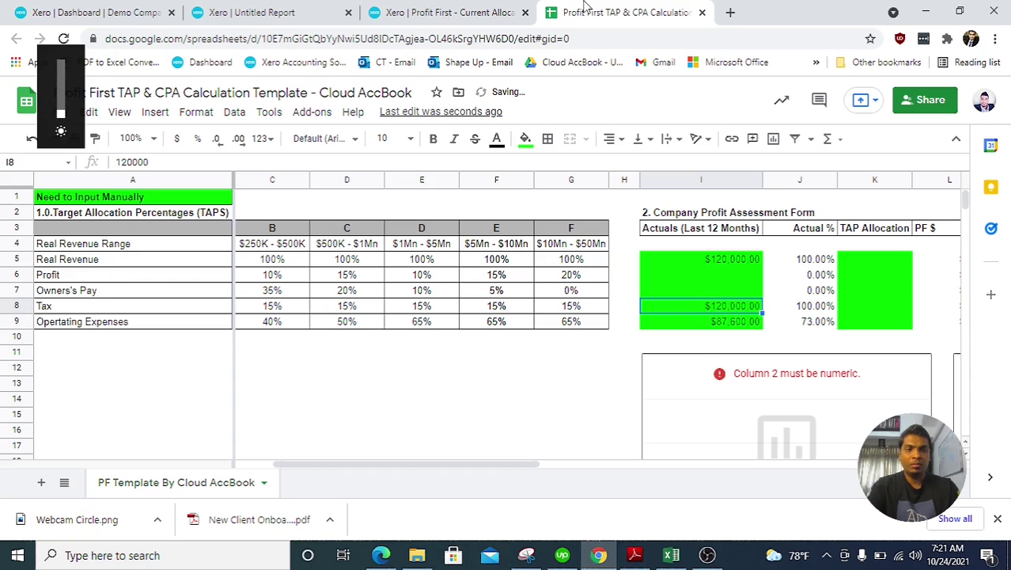
{"action": "key", "text": "Return"}
{"action": "key", "text": "BackSpace"}
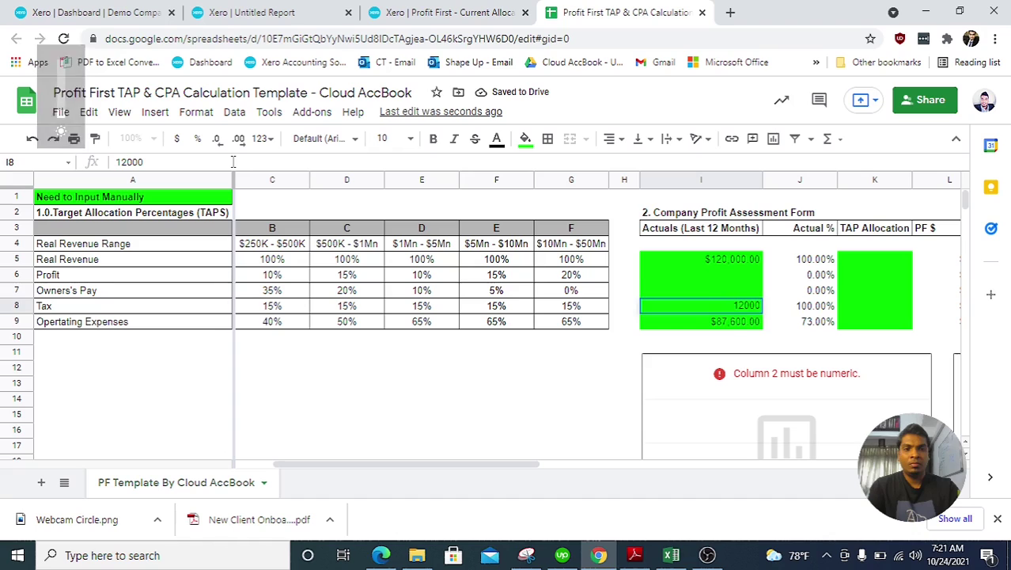
{"action": "key", "text": "Return"}
Enter $9,600 as the Owner's Pay actual, based on the Owner Wages figure in the Xero report.
{"action": "key", "text": "Up"}
{"action": "key", "text": "Up"}
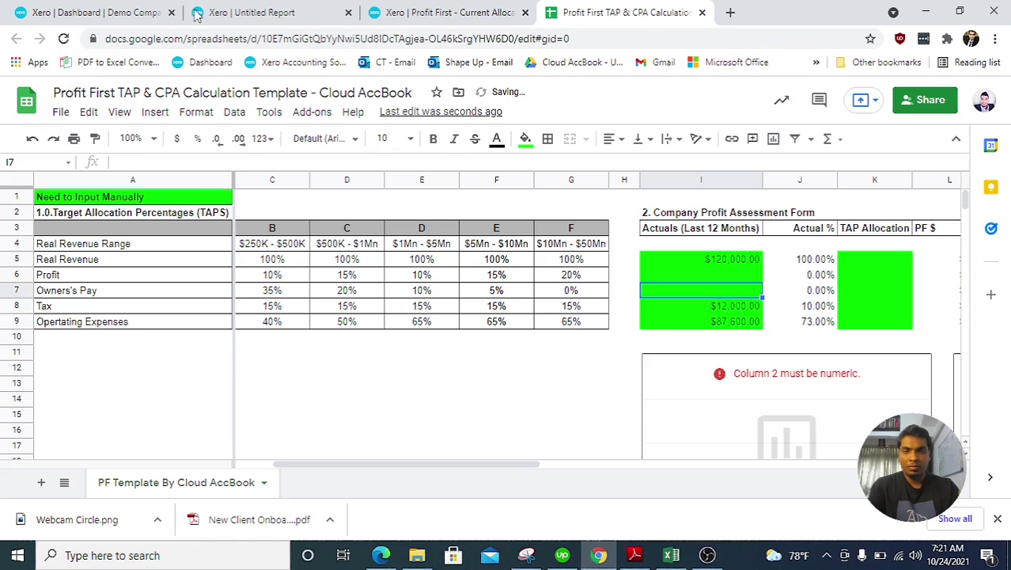
{"action": "left_click", "coordinate": [373, 8]}
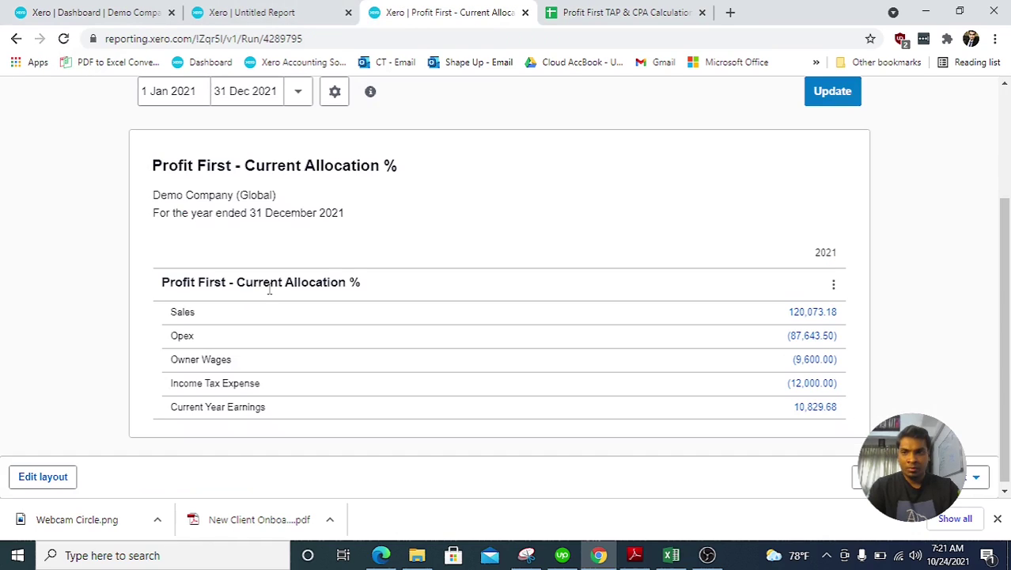
{"action": "left_click", "coordinate": [571, 6]}
{"action": "type", "text": "96"}
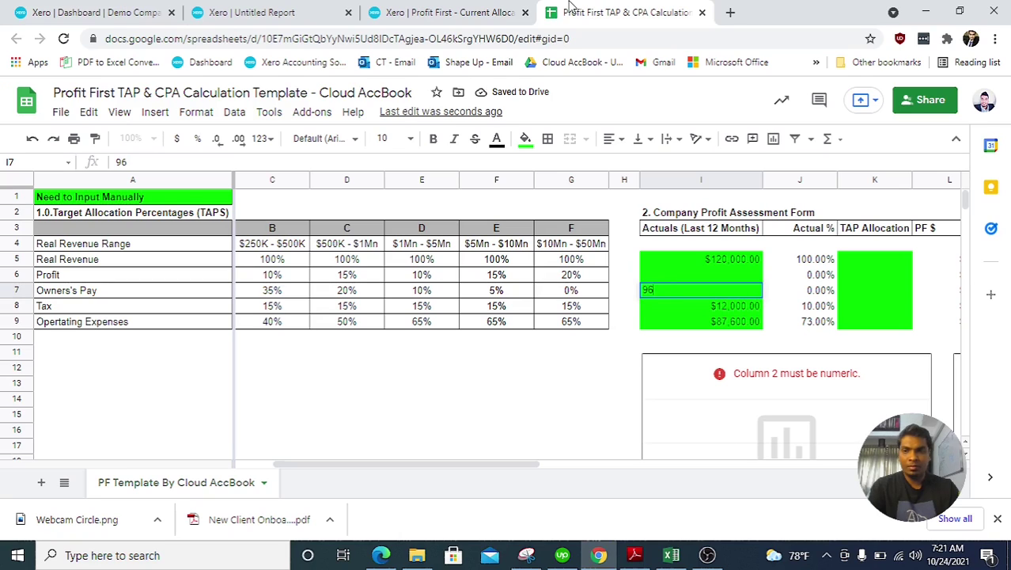
{"action": "type", "text": "00"}
{"action": "key", "text": "Return"}
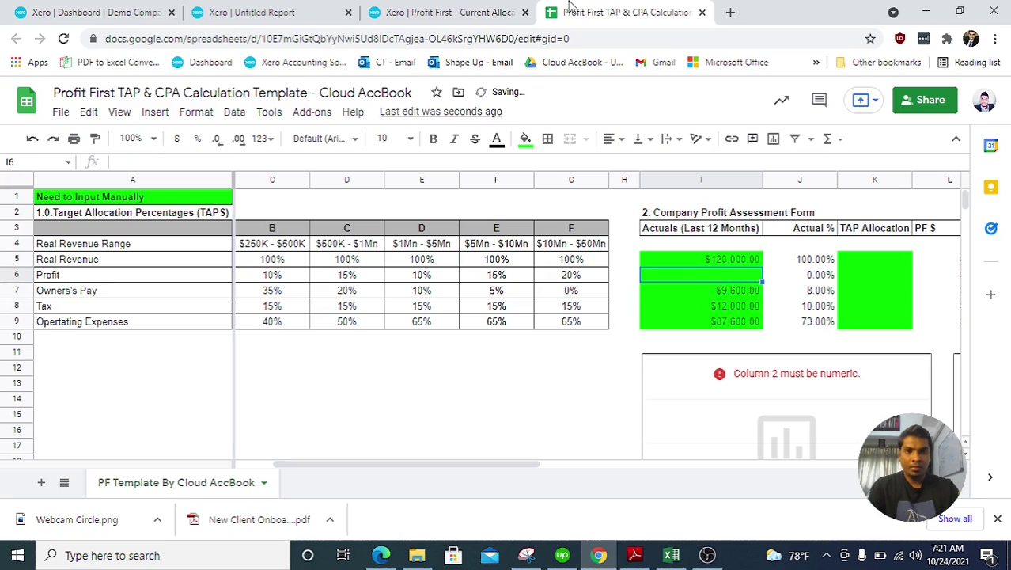
Enter $10,800 as the Profit actual, based on the Current Year Earnings figure in the Xero report.
{"action": "left_click", "coordinate": [497, 6]}
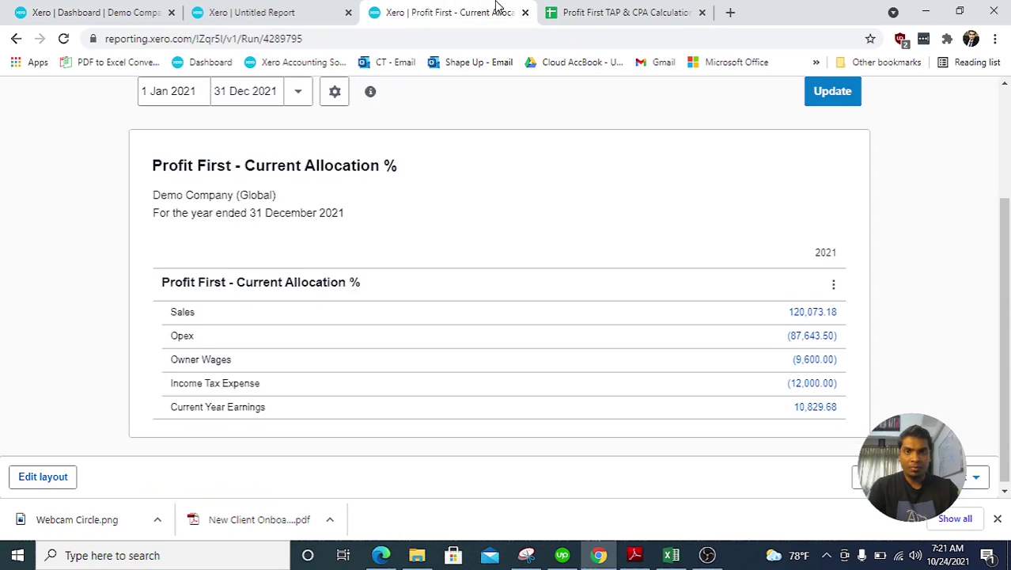
{"action": "left_click", "coordinate": [575, 7]}
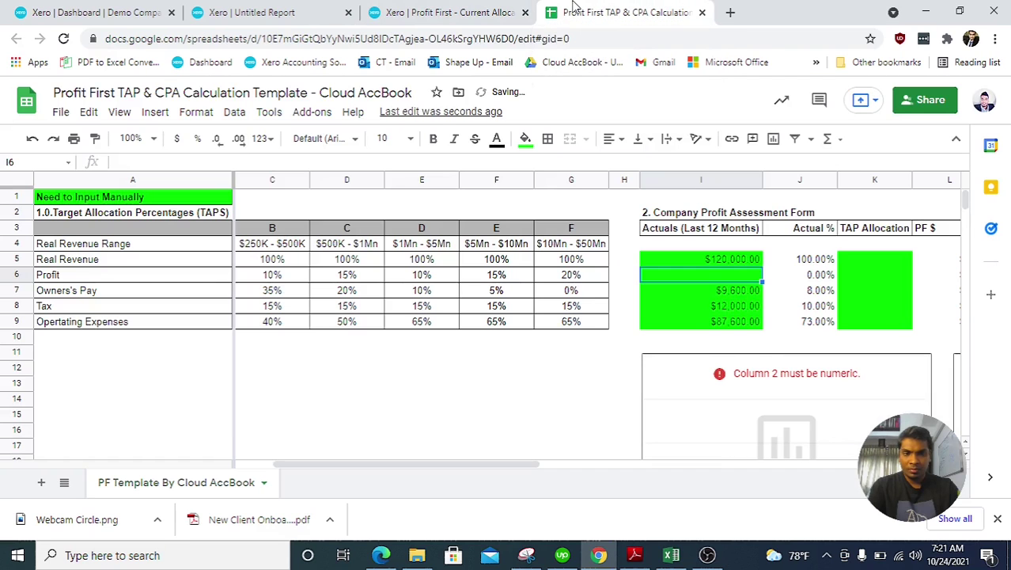
{"action": "type", "text": "10800"}
{"action": "key", "text": "Return"}
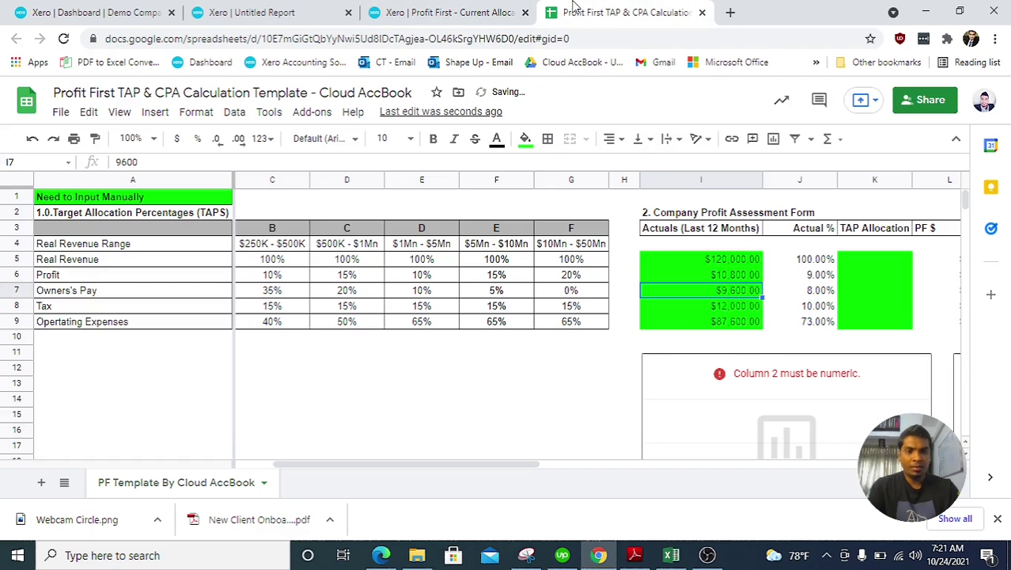
Review the completed Actuals (Last 12 Months) range and the green "Need to Input Manually" legend cell.
{"action": "key", "text": "Up"}
{"action": "key", "text": "ctrl+shift+Down"}
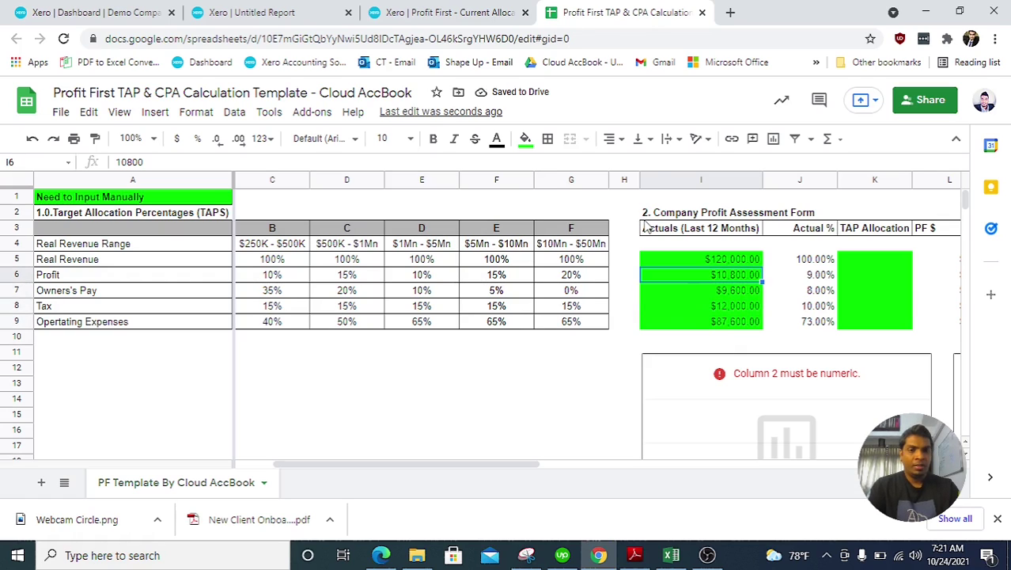
{"action": "key", "text": "Up"}
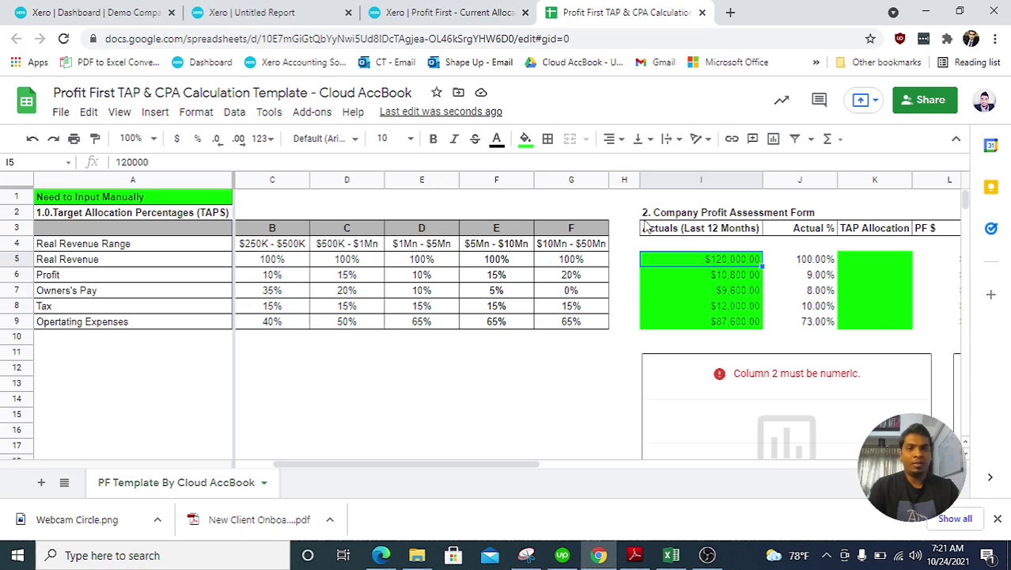
{"action": "key", "text": "Right"}
{"action": "key", "text": "Right"}
{"action": "key", "text": "Right"}
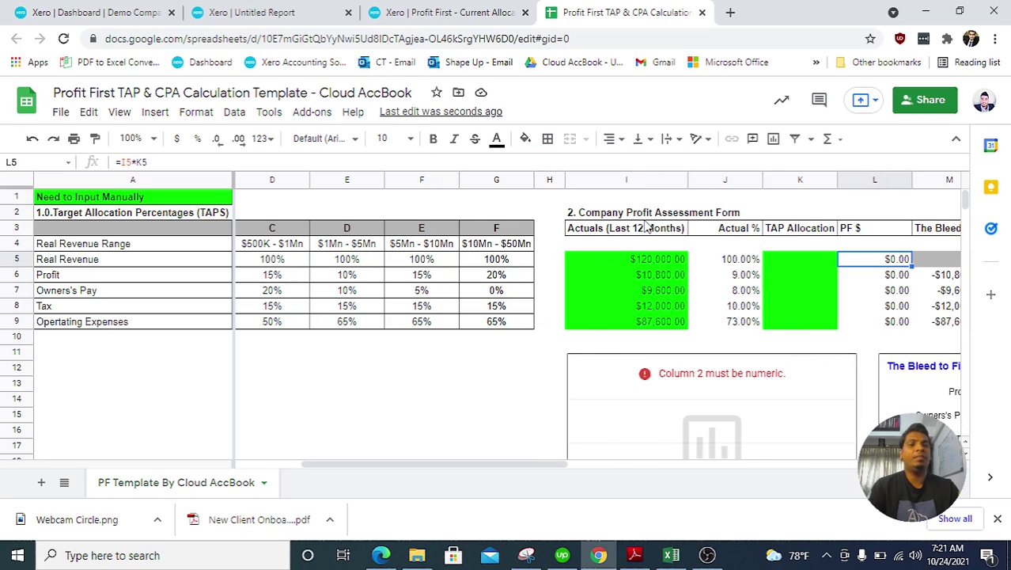
{"action": "key", "text": "Left"}
{"action": "key", "text": "Left"}
{"action": "key", "text": "Left"}
{"action": "key", "text": "shift+Down"}
{"action": "key", "text": "shift+Down"}
{"action": "key", "text": "shift+Down"}
{"action": "key", "text": "shift+Down"}
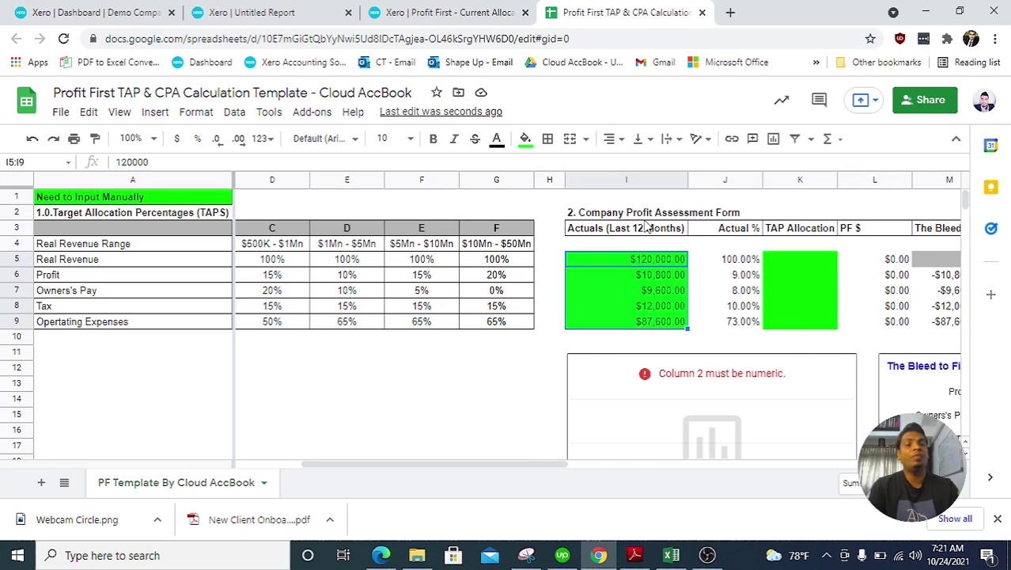
{"action": "left_click", "coordinate": [190, 197]}
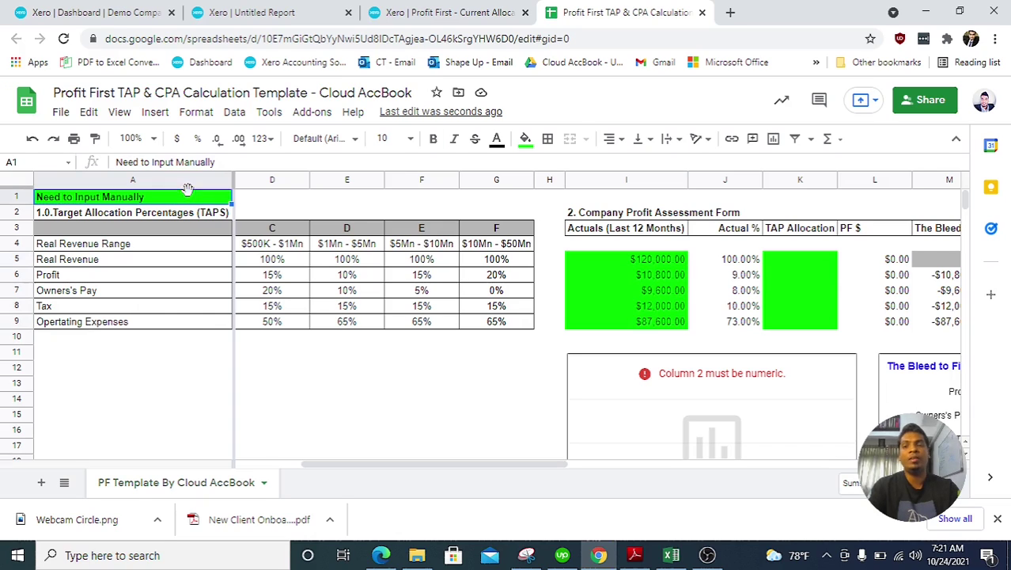
Look from the empty TAP Allocation column across the revenue ranges in the Target Allocation Percentages table.
{"action": "left_click", "coordinate": [808, 262]}
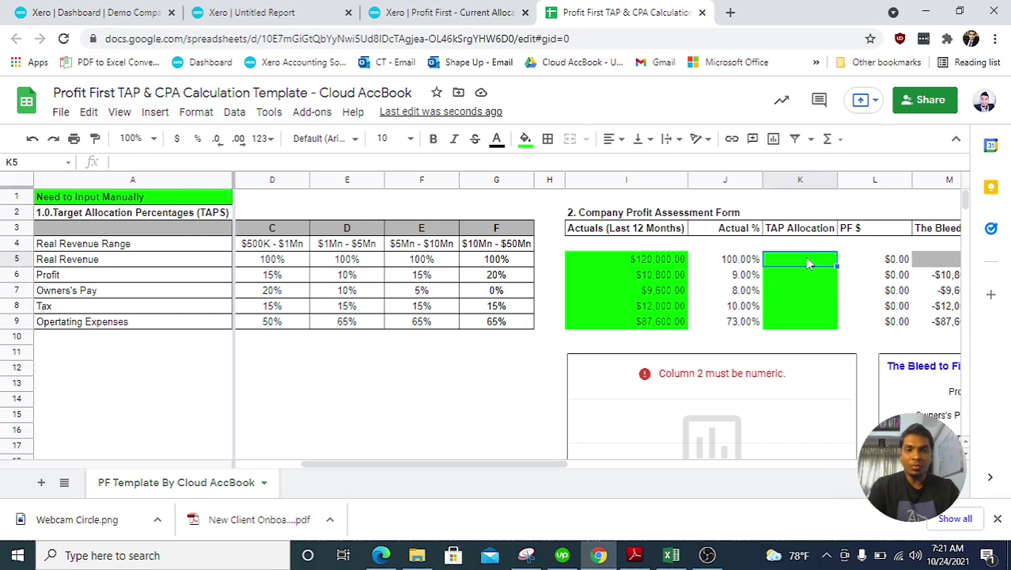
{"action": "key", "text": "Left"}
{"action": "key", "text": "Left"}
{"action": "key", "text": "Left"}
{"action": "key", "text": "Left"}
{"action": "key", "text": "Left"}
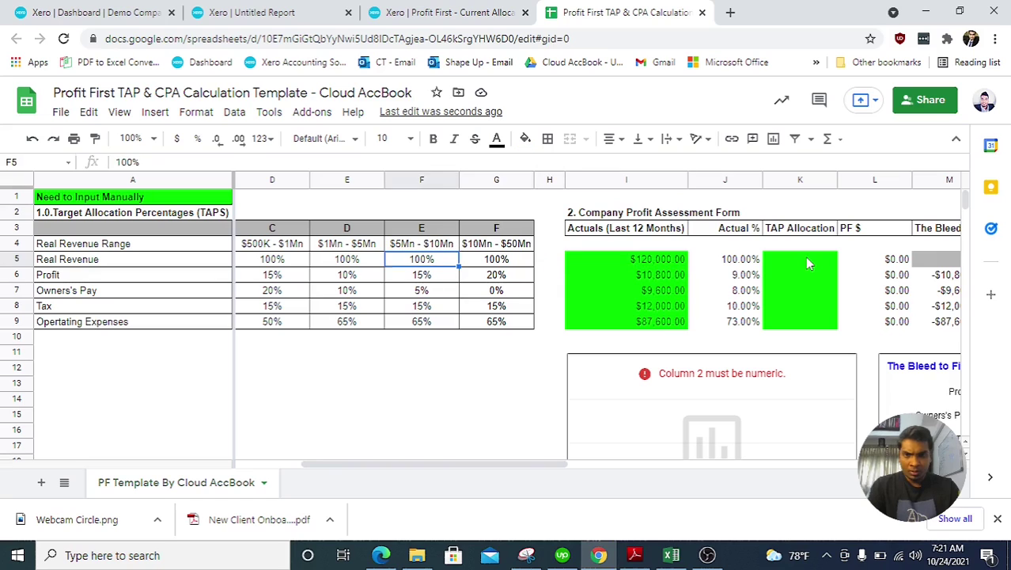
{"action": "key", "text": "Right"}
{"action": "key", "text": "Right"}
{"action": "key", "text": "Left"}
{"action": "key", "text": "Left"}
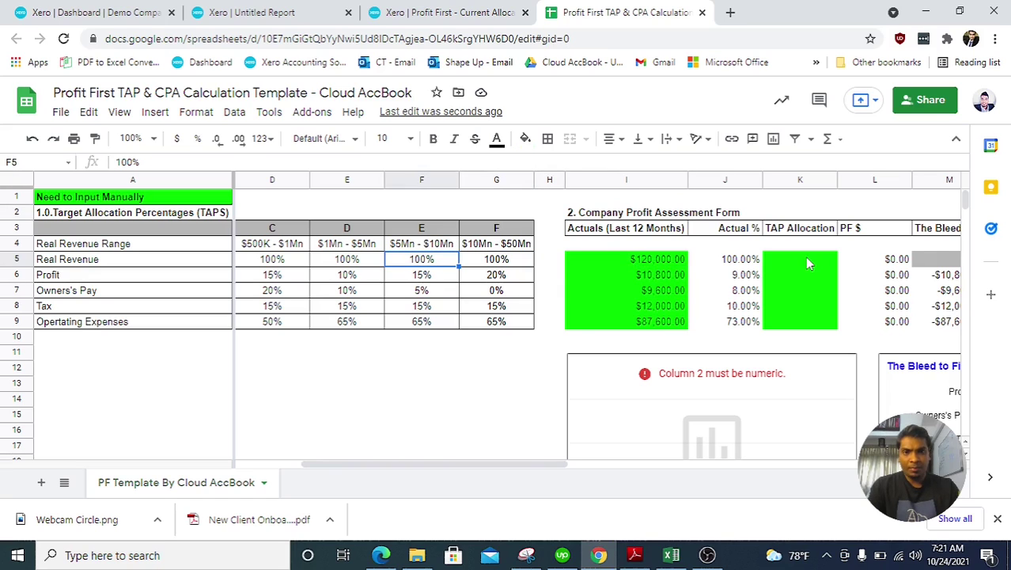
{"action": "key", "text": "Left"}
{"action": "key", "text": "Left"}
{"action": "key", "text": "Left"}
{"action": "key", "text": "Left"}
{"action": "key", "text": "Left"}
{"action": "key", "text": "Right"}
{"action": "key", "text": "Right"}
{"action": "key", "text": "Right"}
{"action": "key", "text": "Right"}
{"action": "key", "text": "Right"}
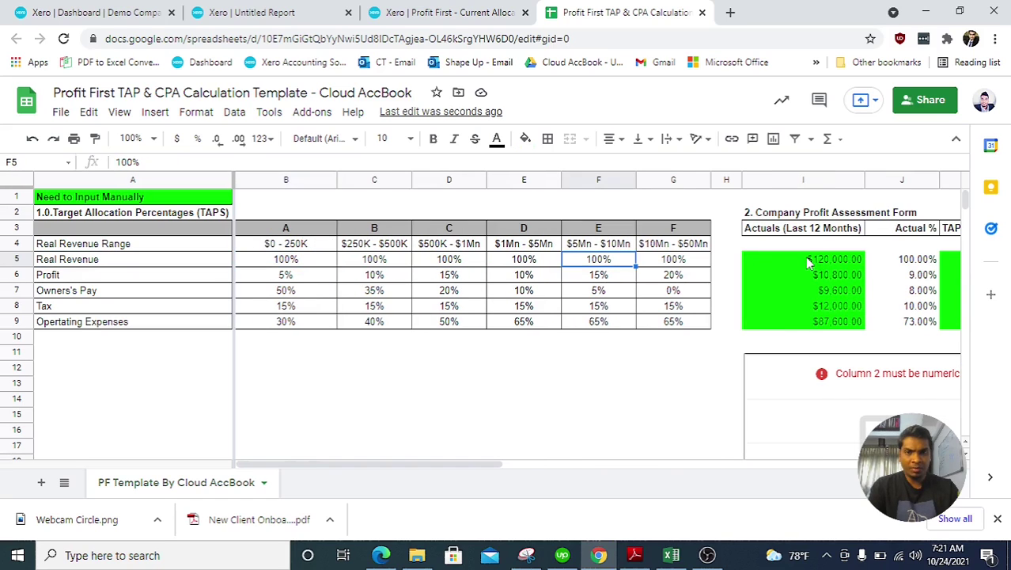
Compare the Real Revenue actual with the $0 - 250K range in the Target Allocation Percentages table.
{"action": "key", "text": "Left"}
{"action": "key", "text": "Right"}
{"action": "key", "text": "Right"}
{"action": "key", "text": "Right"}
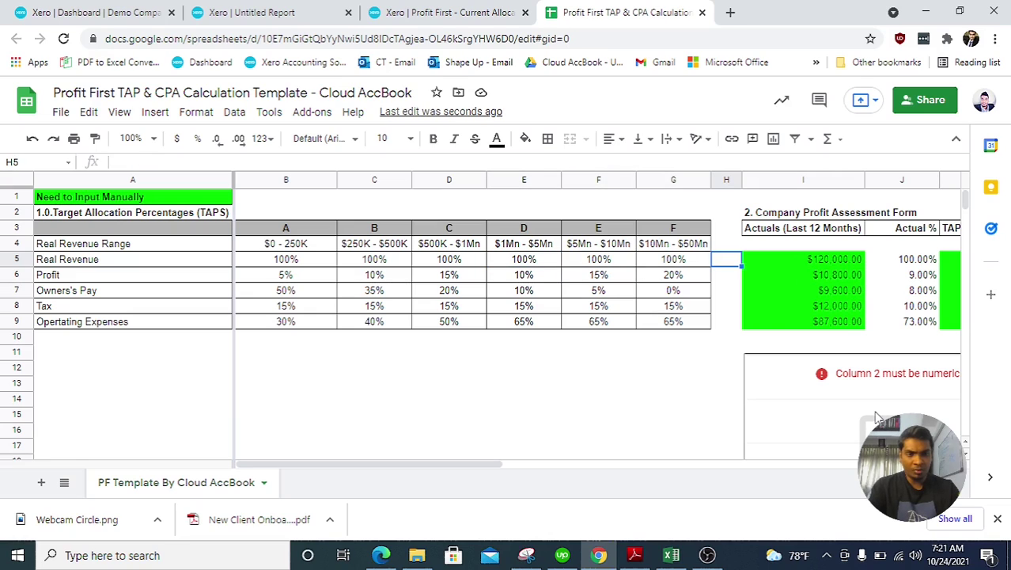
{"action": "key", "text": "Right"}
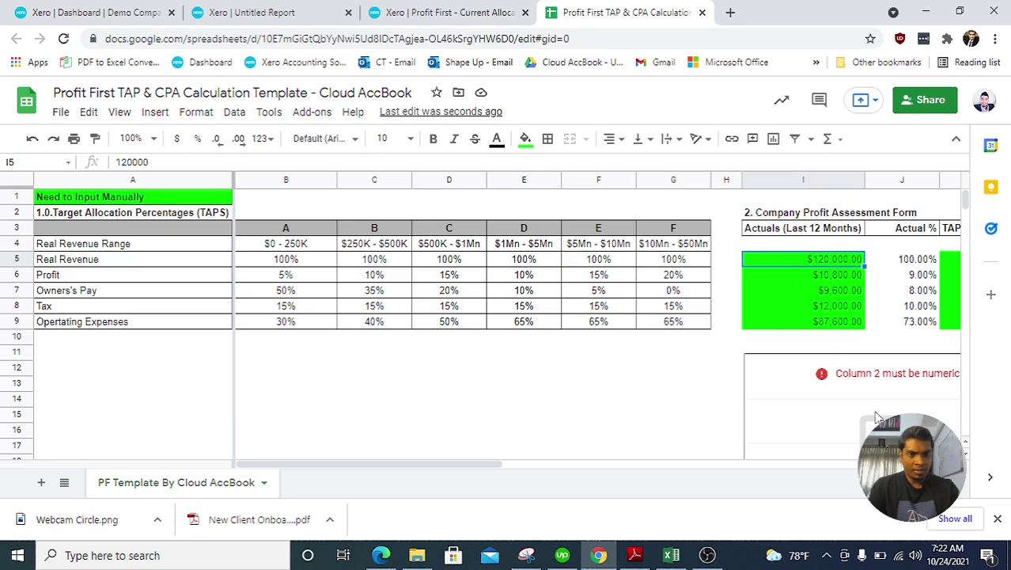
{"action": "key", "text": "Left"}
{"action": "key", "text": "Left"}
{"action": "key", "text": "Left"}
{"action": "key", "text": "Left"}
{"action": "key", "text": "Left"}
{"action": "key", "text": "Left"}
{"action": "key", "text": "Left"}
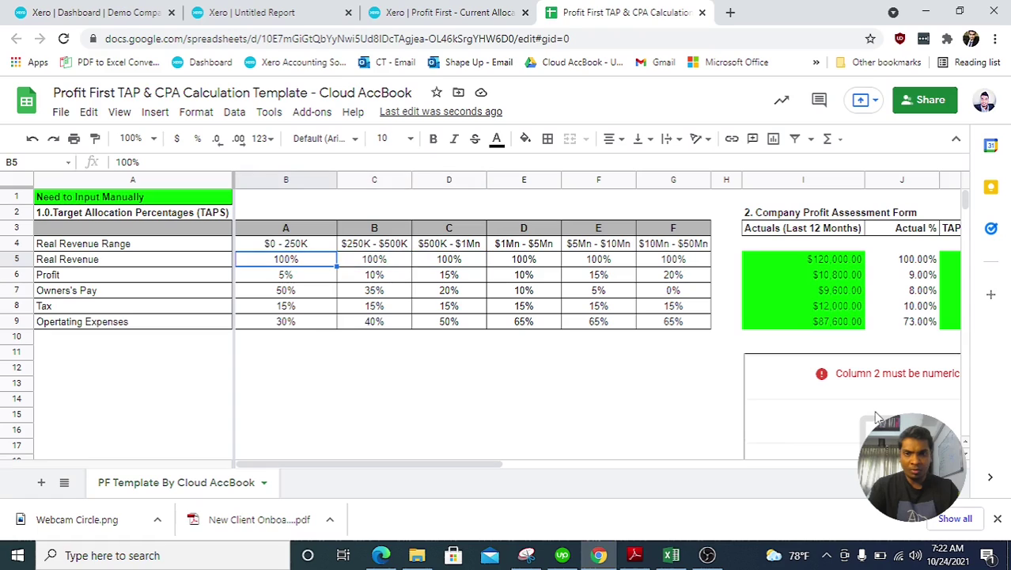
{"action": "key", "text": "Up"}
{"action": "key", "text": "Up"}
{"action": "key", "text": "Up"}
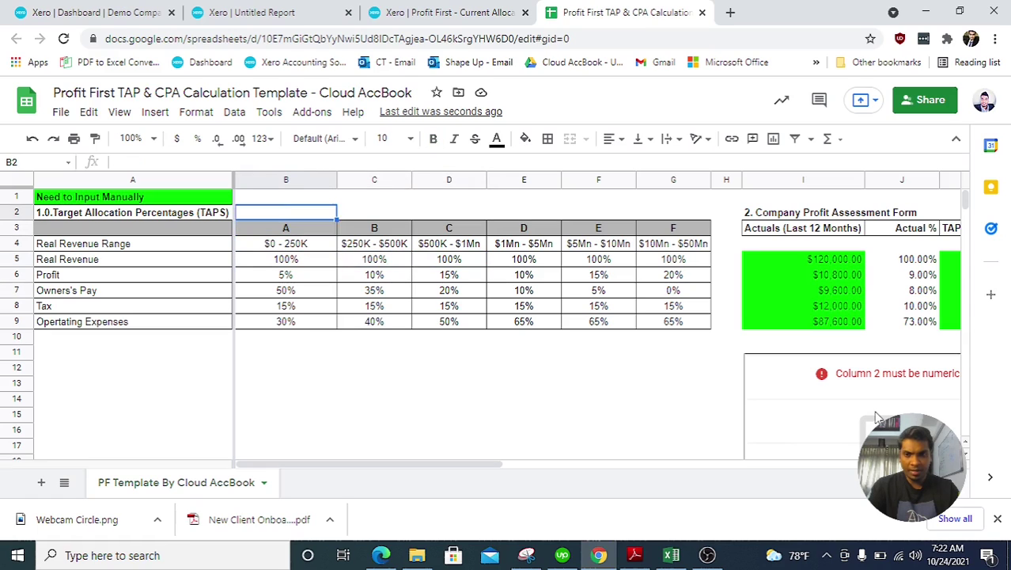
Link the Real Revenue row's TAP Allocation to the $0 - 250K range's percentage with =B5.
{"action": "key", "text": "Down"}
{"action": "key", "text": "Down"}
{"action": "key", "text": "Down"}
{"action": "key", "text": "Left"}
{"action": "key", "text": "Right"}
{"action": "key", "text": "Right"}
{"action": "key", "text": "Right"}
{"action": "key", "text": "Right"}
{"action": "key", "text": "Right"}
{"action": "key", "text": "Right"}
{"action": "key", "text": "Right"}
{"action": "key", "text": "Right"}
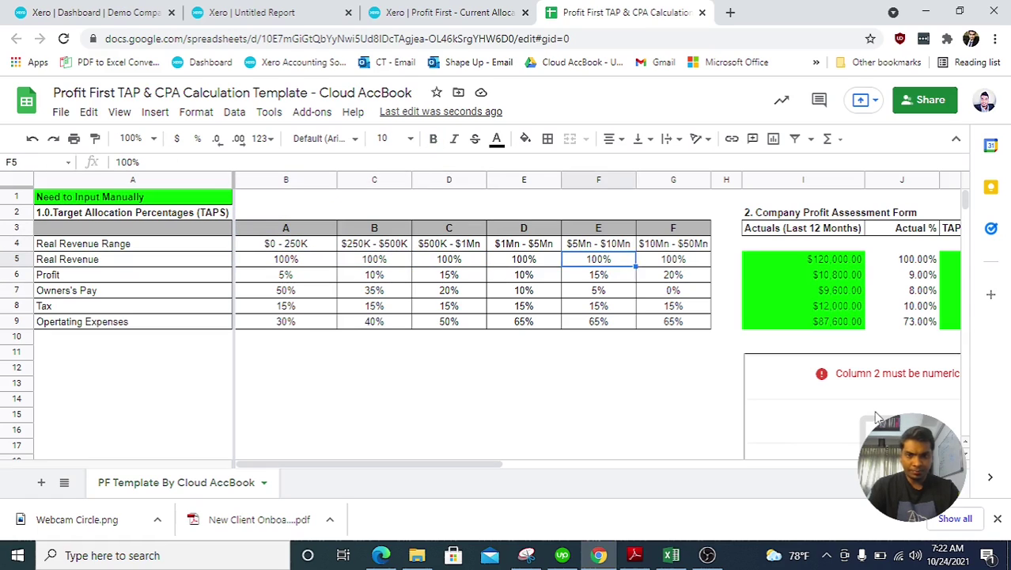
{"action": "key", "text": "Right"}
{"action": "key", "text": "Right"}
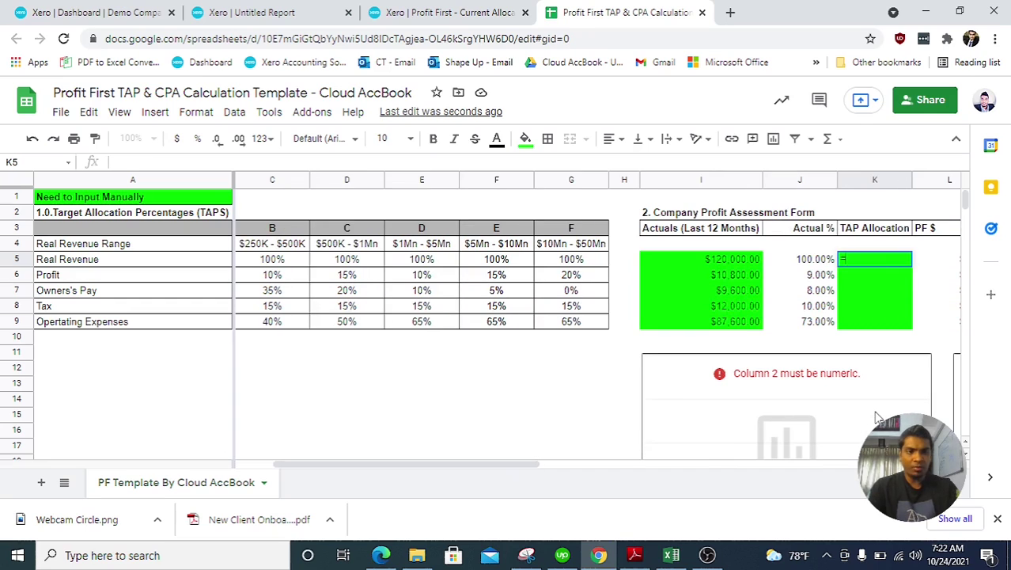
{"action": "type", "text": "="}
{"action": "key", "text": "Left"}
{"action": "key", "text": "Left"}
{"action": "key", "text": "Left"}
{"action": "key", "text": "Left"}
{"action": "key", "text": "Left"}
{"action": "key", "text": "Left"}
{"action": "key", "text": "Left"}
{"action": "key", "text": "Left"}
{"action": "key", "text": "Left"}
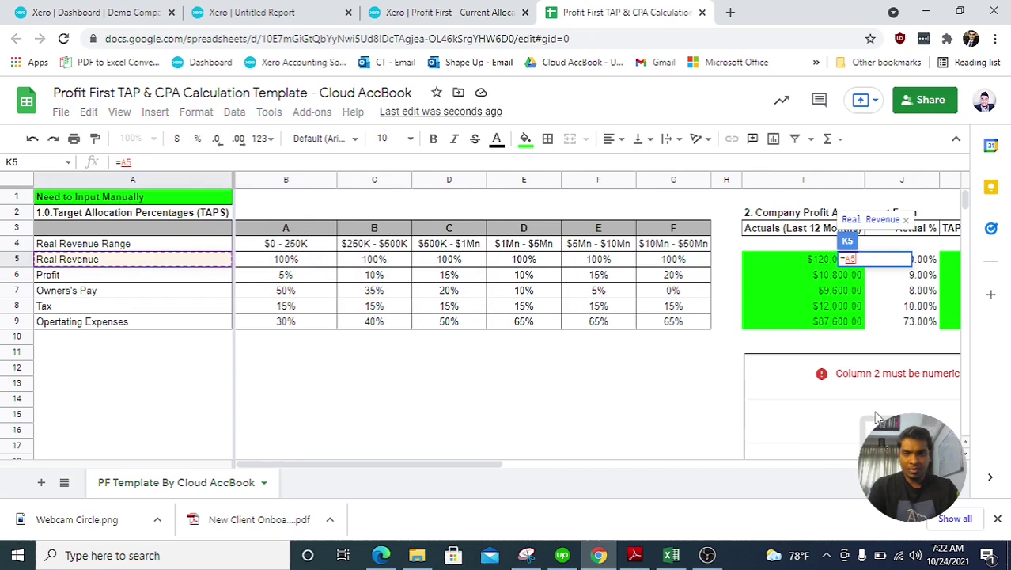
{"action": "key", "text": "Return"}
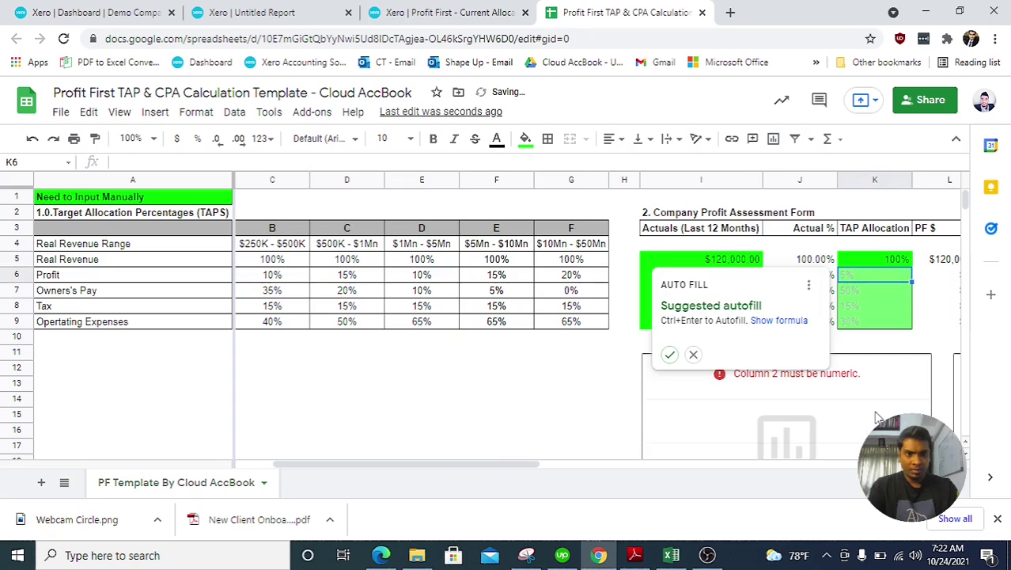
Fill the TAP Allocation for Profit, Owner's Pay, Tax and Operating Expenses with the $0 - 250K percentages, from =B6 down to =B9.
{"action": "key", "text": "ctrl+v"}
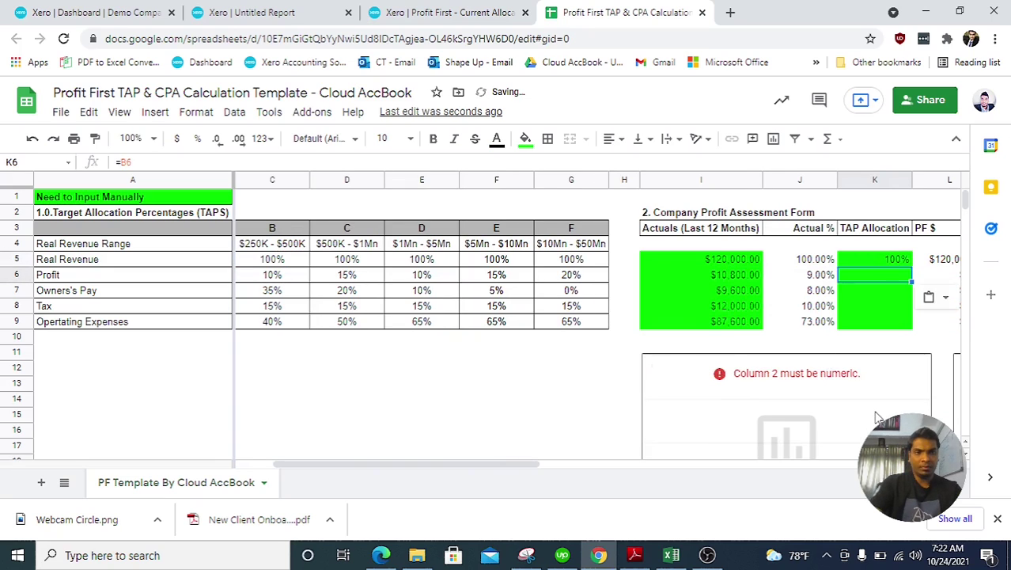
{"action": "key", "text": "Down"}
{"action": "key", "text": "ctrl+v"}
{"action": "key", "text": "Down"}
{"action": "key", "text": "Down"}
{"action": "type", "text": "=B9"}
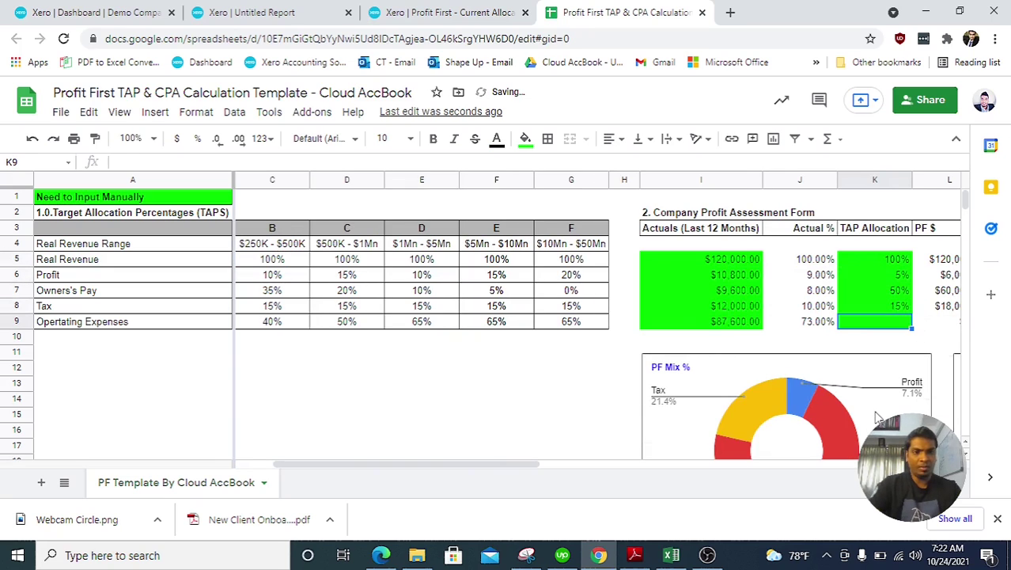
Review the Profit row of the Company Profit Assessment Form, comparing its PF $ amount with The Bleed.
{"action": "scroll", "coordinate": [876, 418], "scroll_direction": "down", "scroll_amount": 2}
{"action": "scroll", "coordinate": [876, 418], "scroll_direction": "left", "scroll_amount": 1}
{"action": "scroll", "coordinate": [876, 418], "scroll_direction": "right", "scroll_amount": 2}
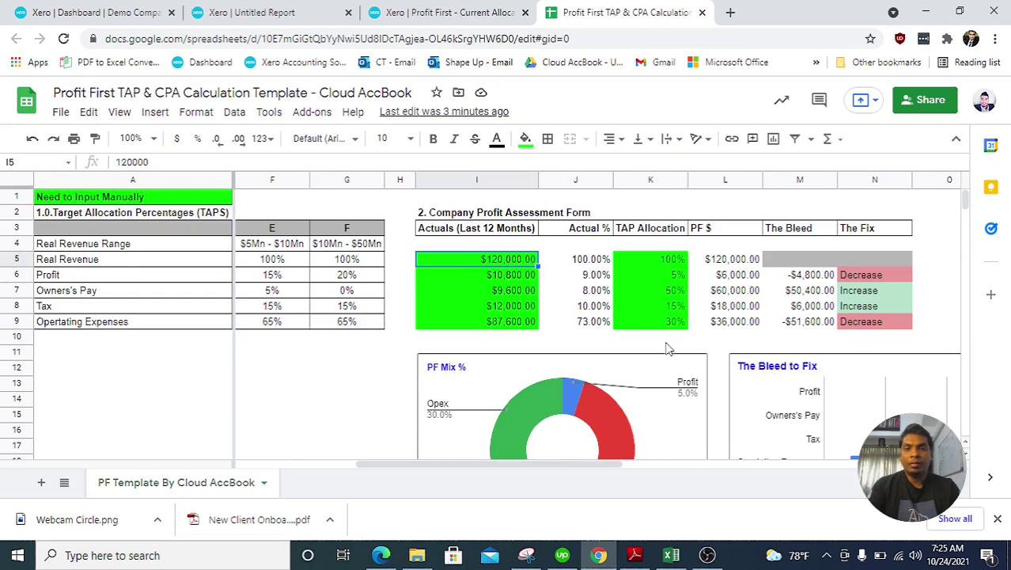
{"action": "key", "text": "Right"}
{"action": "key", "text": "Right"}
{"action": "key", "text": "Right"}
{"action": "key", "text": "Down"}
{"action": "key", "text": "Right"}
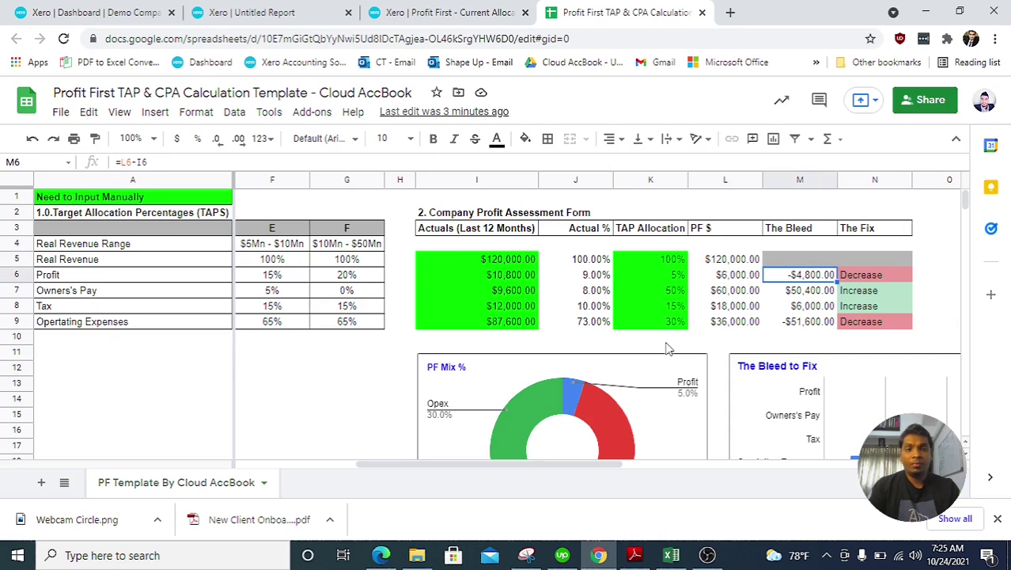
{"action": "key", "text": "Left"}
{"action": "key", "text": "Right"}
{"action": "key", "text": "Left"}
{"action": "key", "text": "Right"}
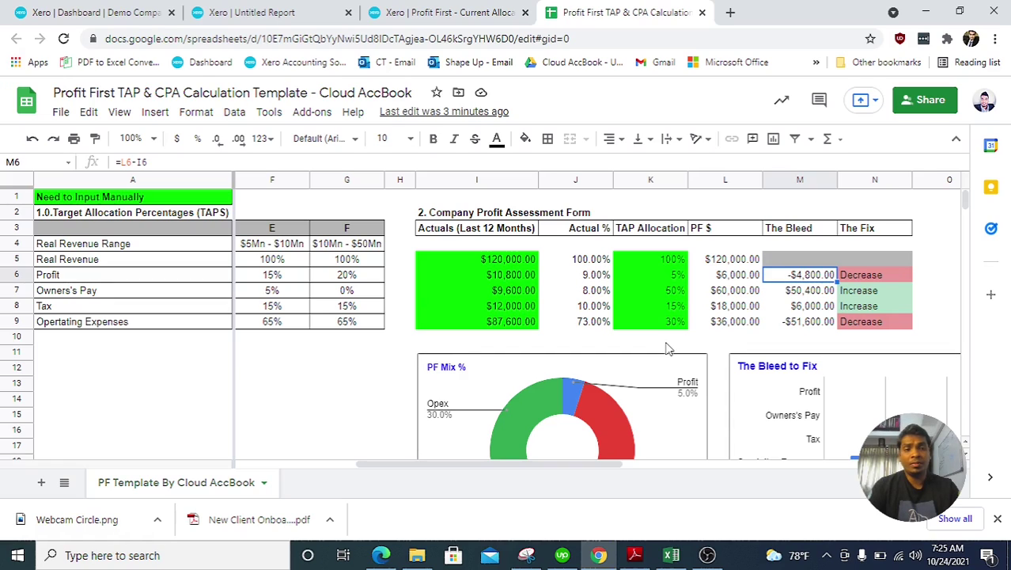
Compare the Owner's Pay actual and target figures with its Bleed, and check The Bleed for Tax and Operating Expenses.
{"action": "key", "text": "Down"}
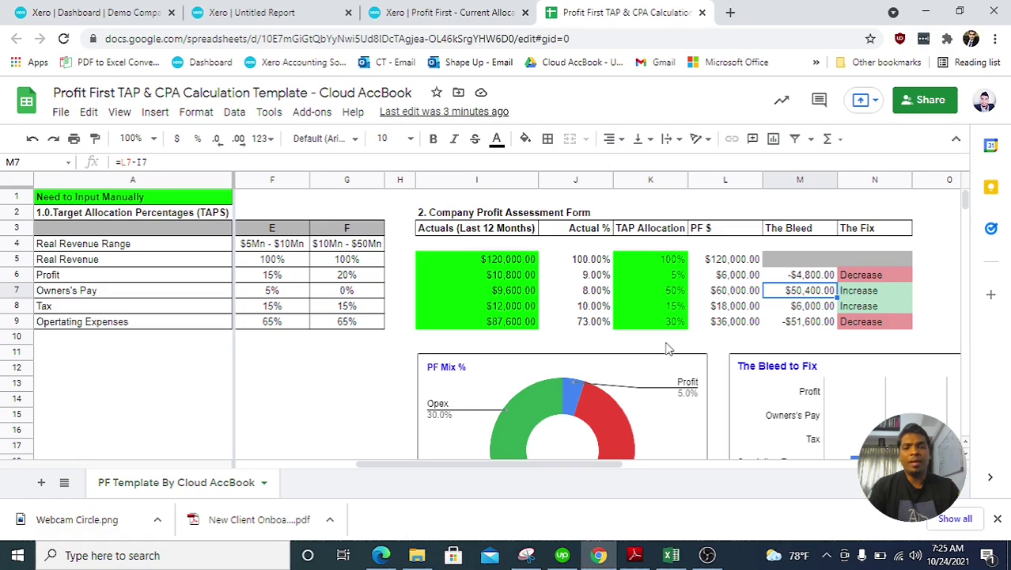
{"action": "key", "text": "Left"}
{"action": "key", "text": "Left"}
{"action": "key", "text": "Left"}
{"action": "key", "text": "Left"}
{"action": "key", "text": "Right"}
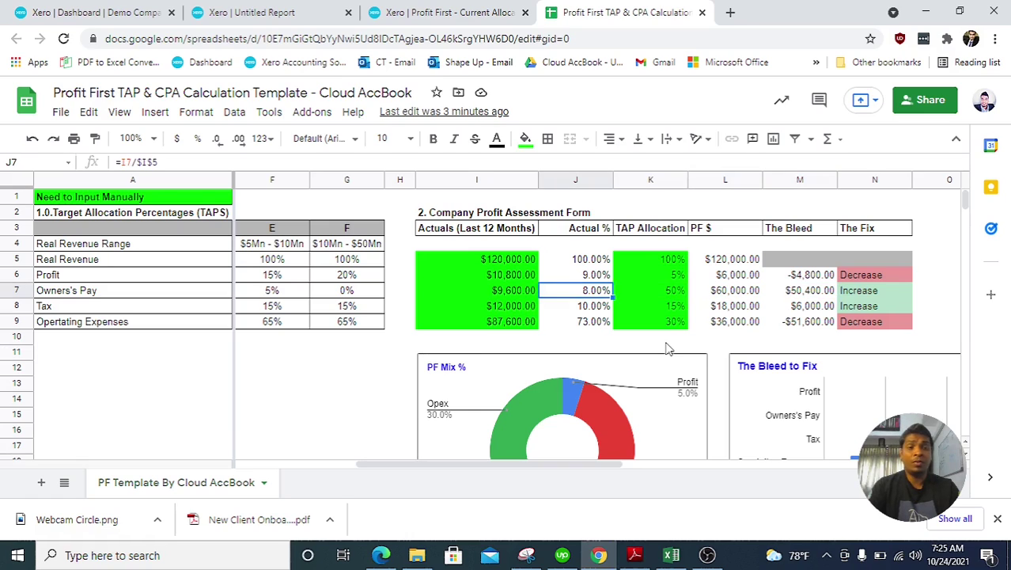
{"action": "key", "text": "Right"}
{"action": "key", "text": "Right"}
{"action": "key", "text": "Right"}
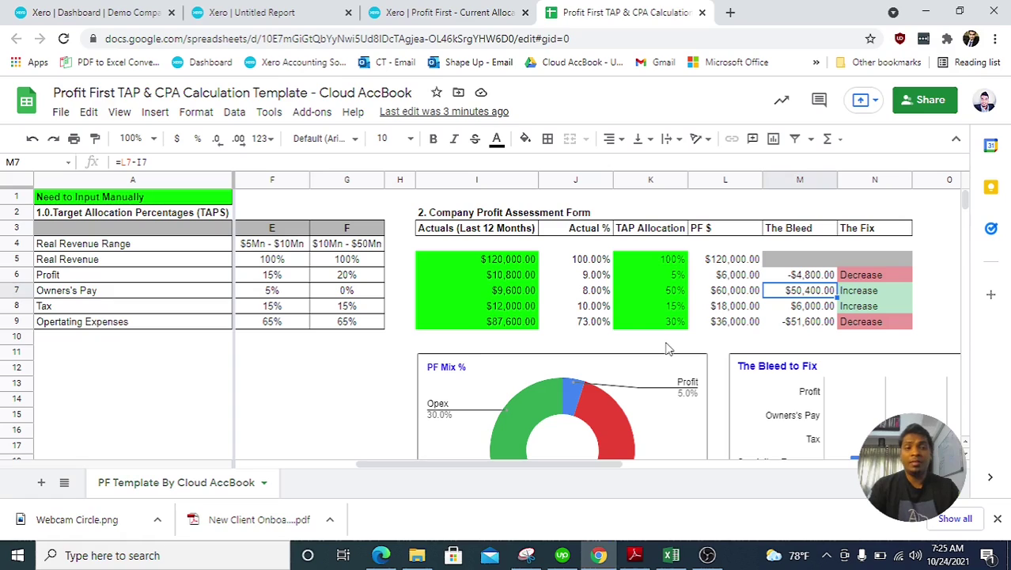
{"action": "key", "text": "Down"}
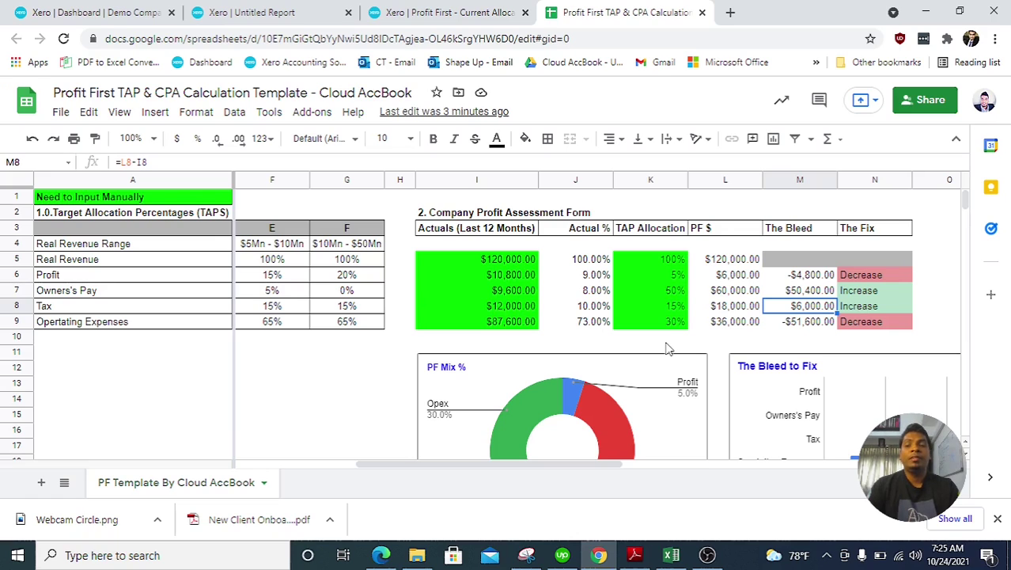
{"action": "key", "text": "Down"}
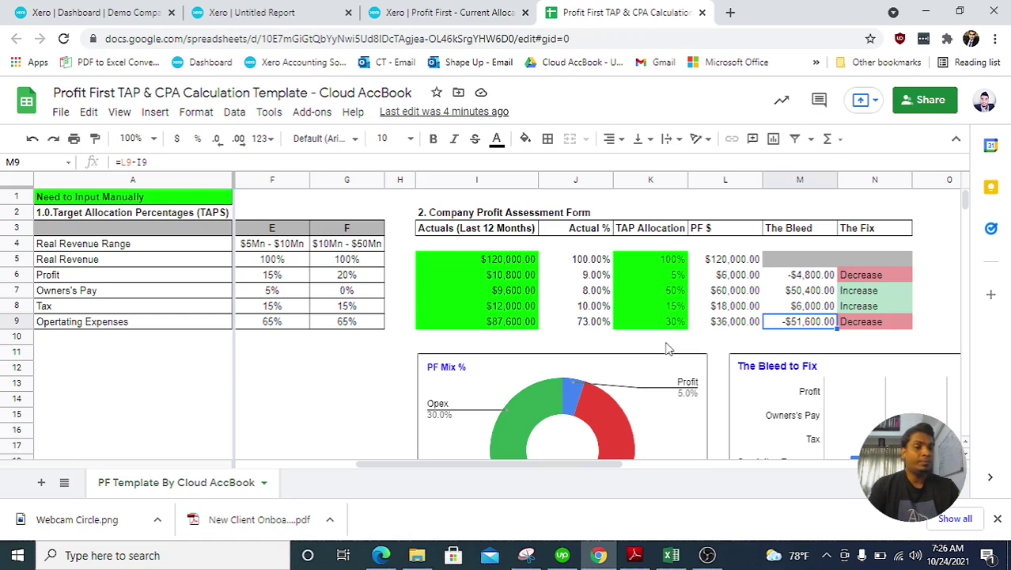
Examine The Bleed values from Profit to Operating Expenses together by selecting the range M6:M9.
{"action": "key", "text": "Up"}
{"action": "key", "text": "Up"}
{"action": "key", "text": "Up"}
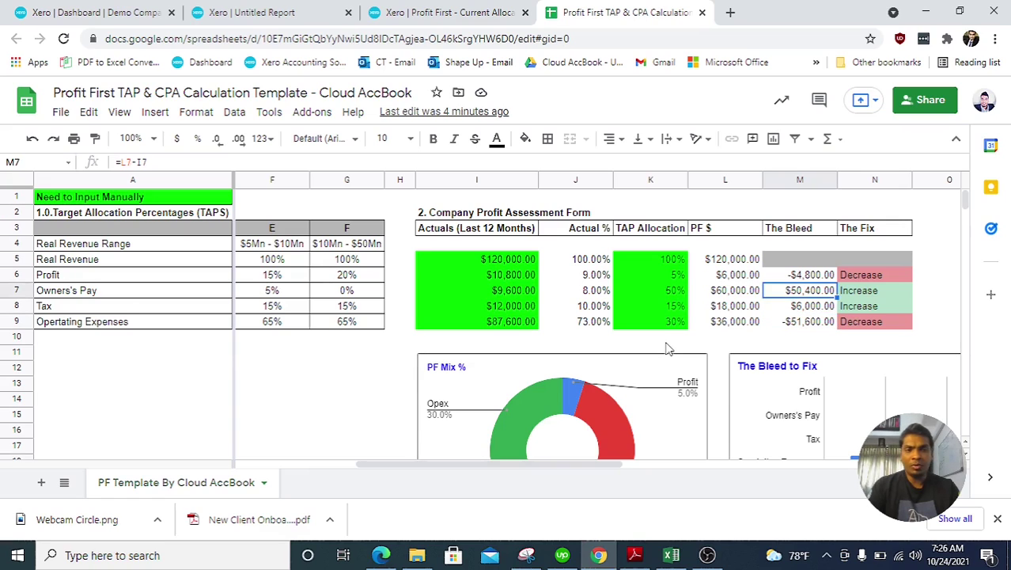
{"action": "key", "text": "Down"}
{"action": "key", "text": "Down"}
{"action": "key", "text": "Up"}
{"action": "key", "text": "Up"}
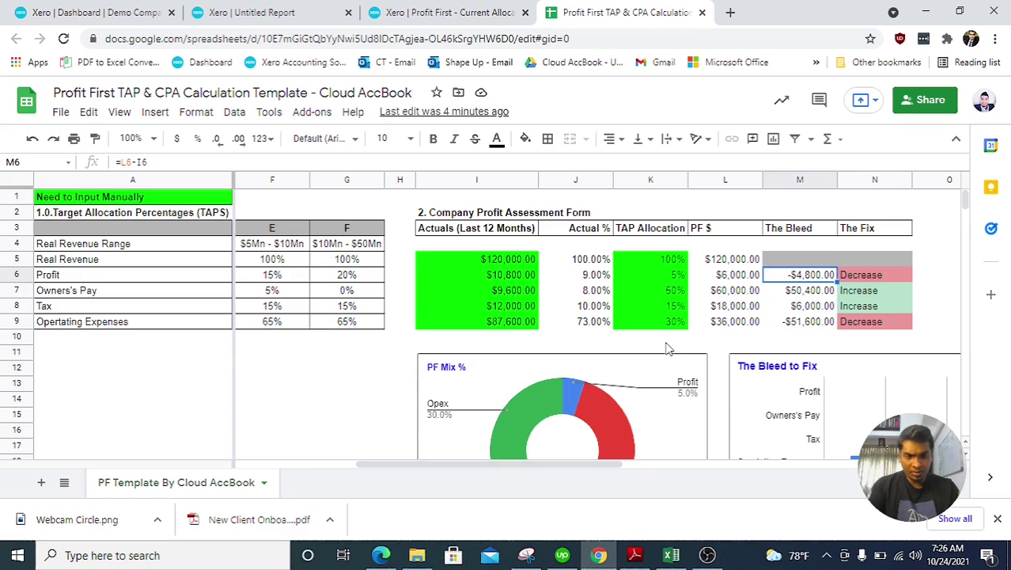
{"action": "key", "text": "Down"}
{"action": "key", "text": "Up"}
{"action": "key", "text": "shift+Down"}
{"action": "key", "text": "shift+Down"}
{"action": "key", "text": "shift+Down"}
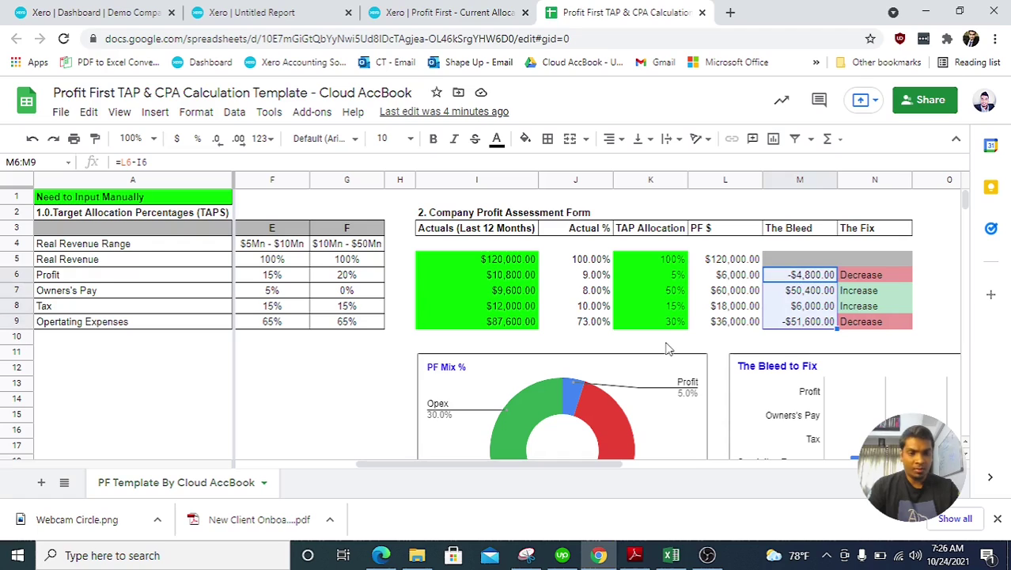
{"action": "key", "text": "Down"}
{"action": "key", "text": "Up"}
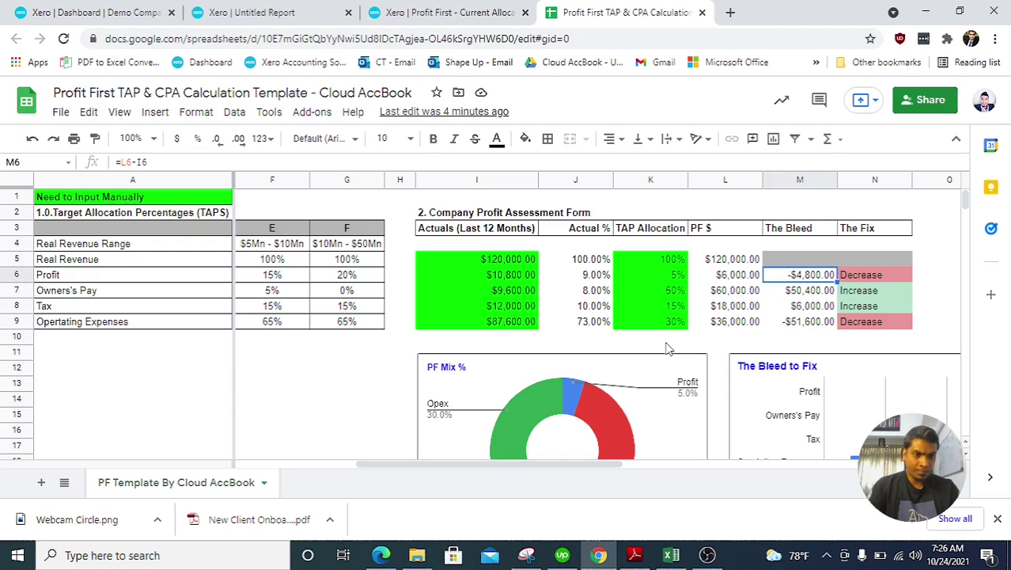
{"action": "key", "text": "shift+Down"}
{"action": "key", "text": "shift+Down"}
{"action": "key", "text": "shift+Down"}
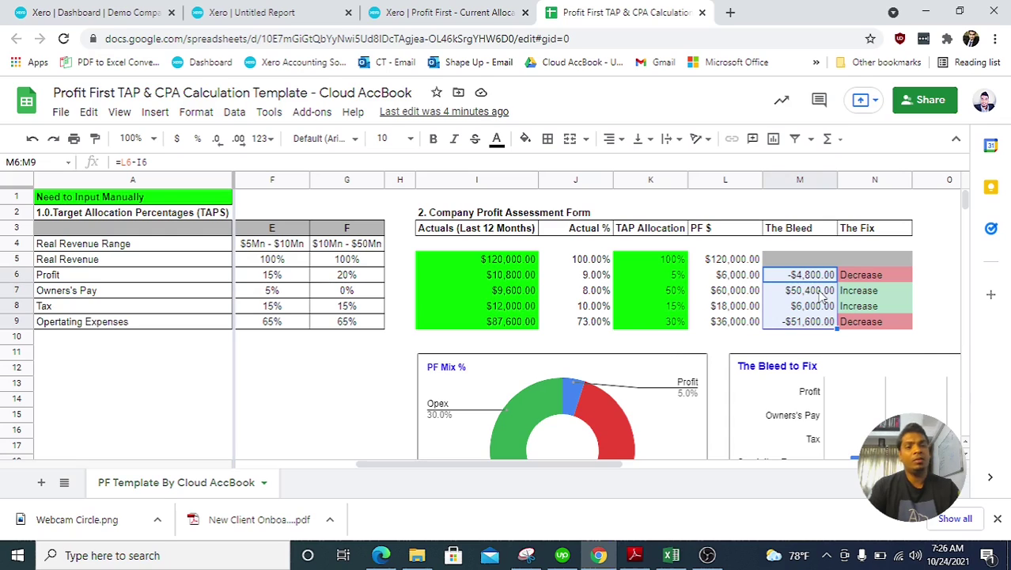
{"action": "key", "text": "shift+Up"}
{"action": "key", "text": "shift+Up"}
{"action": "key", "text": "shift+Up"}
{"action": "key", "text": "shift+Down"}
{"action": "key", "text": "shift+Down"}
{"action": "key", "text": "shift+Down"}
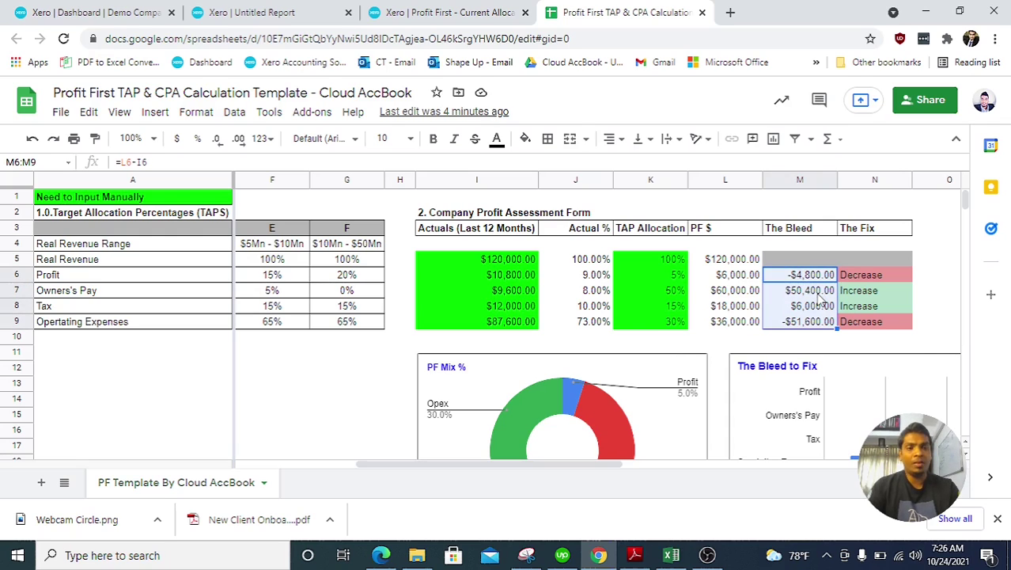
Trace the Profit row from The Bleed back to the $10Mn - $50Mn target percentage and its TAP Allocation.
{"action": "key", "text": "Left"}
{"action": "key", "text": "Left"}
{"action": "key", "text": "Left"}
{"action": "key", "text": "Left"}
{"action": "key", "text": "Left"}
{"action": "key", "text": "Left"}
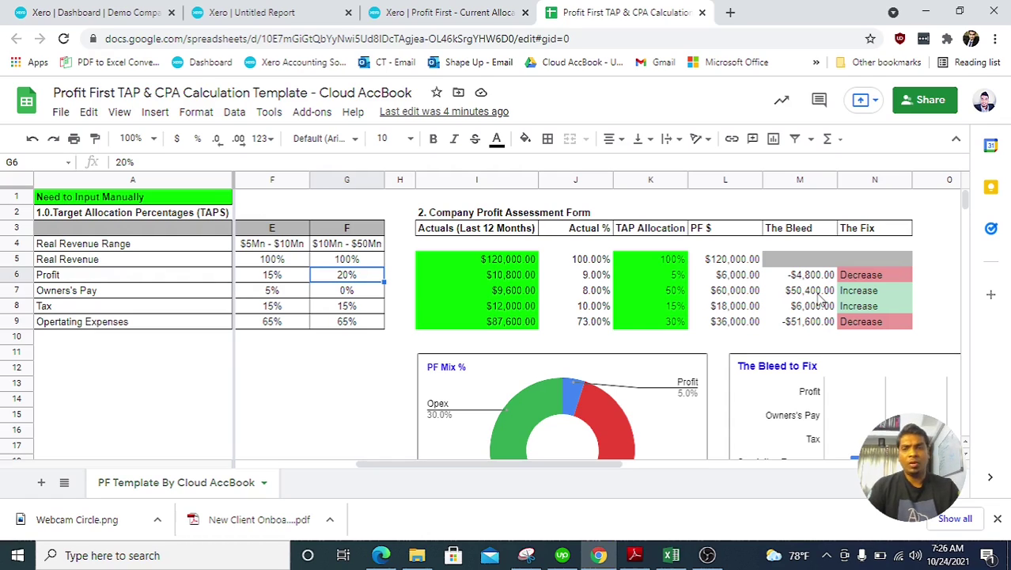
{"action": "key", "text": "Right"}
{"action": "key", "text": "Right"}
{"action": "key", "text": "Right"}
{"action": "key", "text": "Right"}
{"action": "key", "text": "Right"}
{"action": "key", "text": "Right"}
{"action": "key", "text": "Right"}
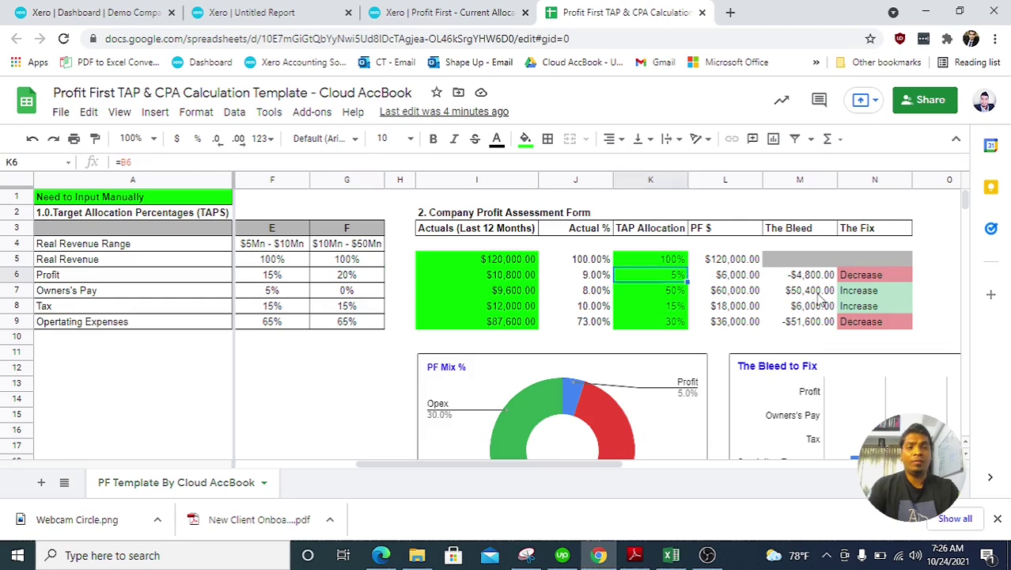
{"action": "key", "text": "Left"}
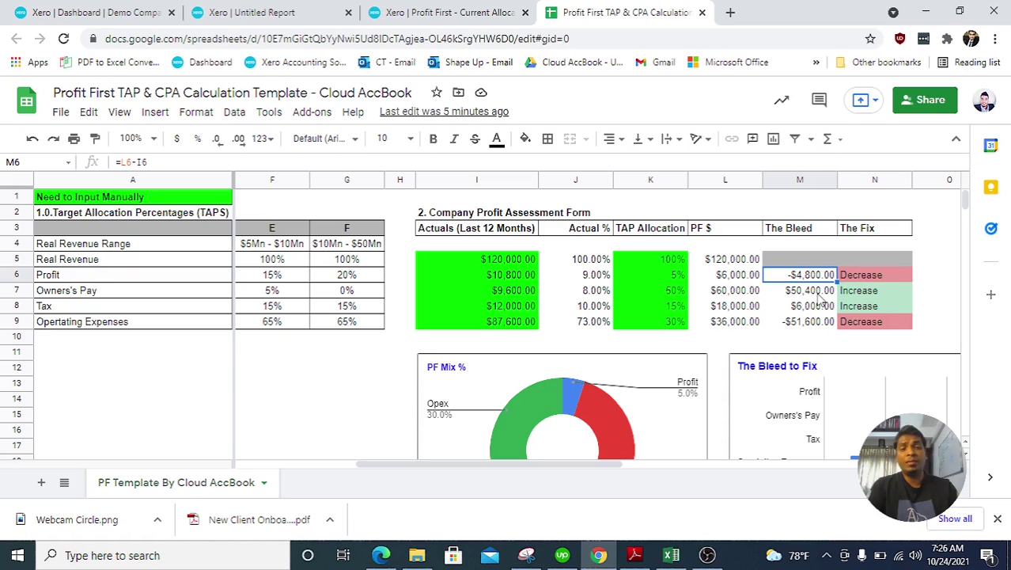
Look along the Profit row across the Target Allocation Percentages revenue ranges and over to The Fix column.
{"action": "key", "text": "Left"}
{"action": "key", "text": "Left"}
{"action": "key", "text": "Left"}
{"action": "key", "text": "Left"}
{"action": "key", "text": "Left"}
{"action": "key", "text": "Left"}
{"action": "key", "text": "Left"}
{"action": "key", "text": "Left"}
{"action": "key", "text": "Left"}
{"action": "key", "text": "Left"}
{"action": "key", "text": "Left"}
{"action": "key", "text": "Left"}
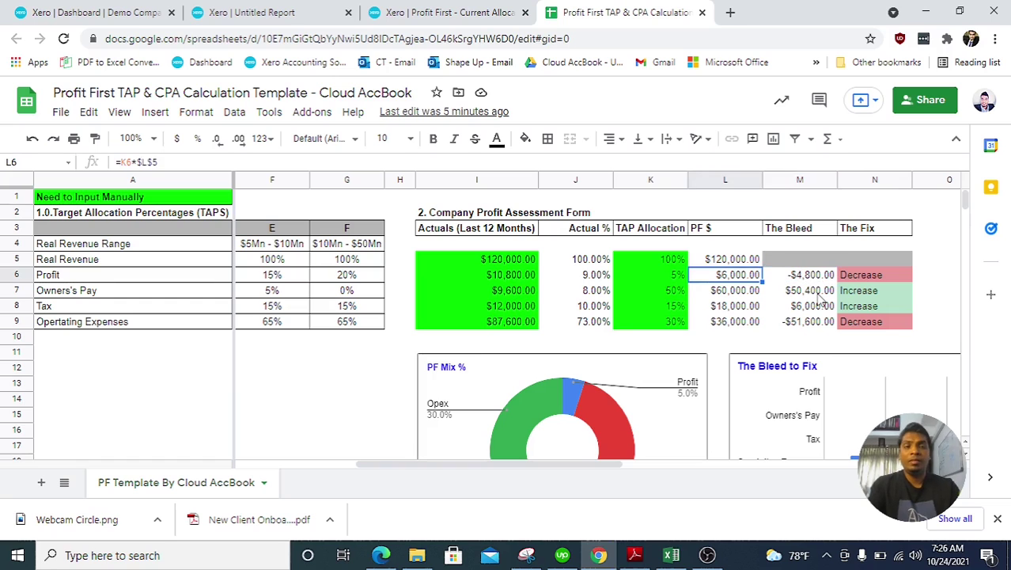
{"action": "key", "text": "Right"}
{"action": "key", "text": "Right"}
{"action": "key", "text": "Right"}
{"action": "key", "text": "Right"}
{"action": "key", "text": "Right"}
{"action": "key", "text": "Right"}
{"action": "key", "text": "Right"}
{"action": "key", "text": "Right"}
{"action": "key", "text": "Right"}
{"action": "key", "text": "Right"}
{"action": "key", "text": "Right"}
{"action": "key", "text": "Right"}
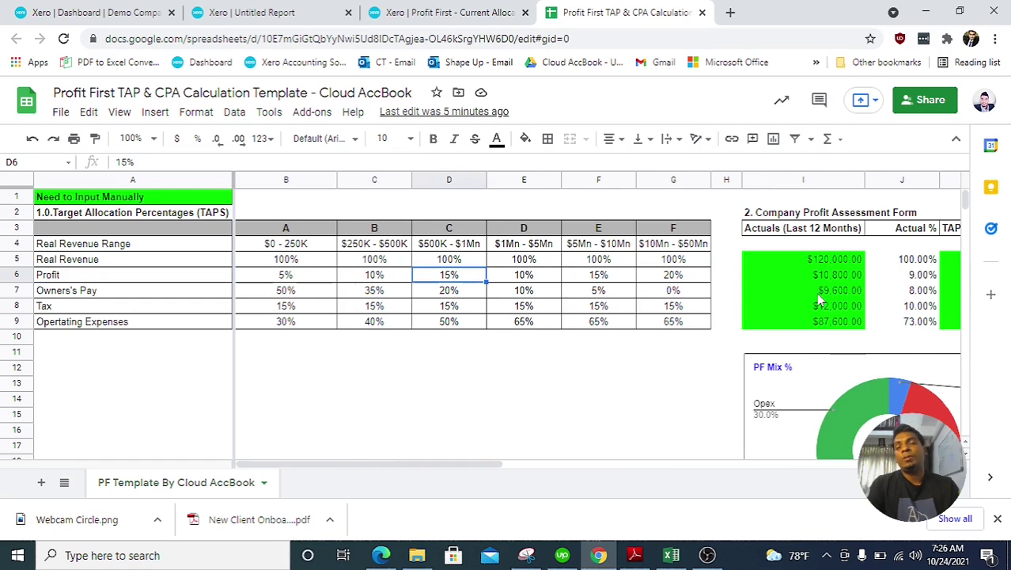
{"action": "key", "text": "Right"}
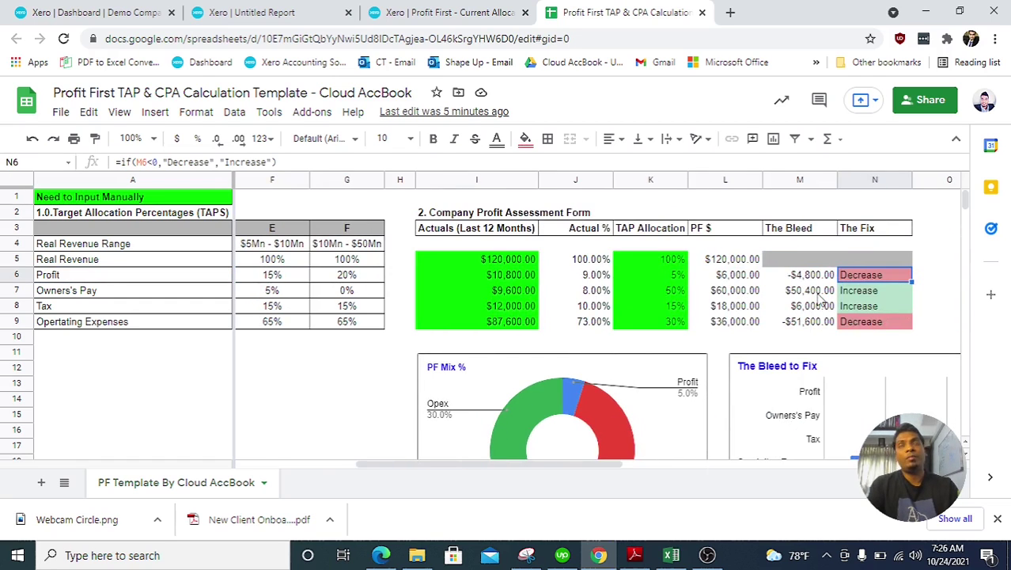